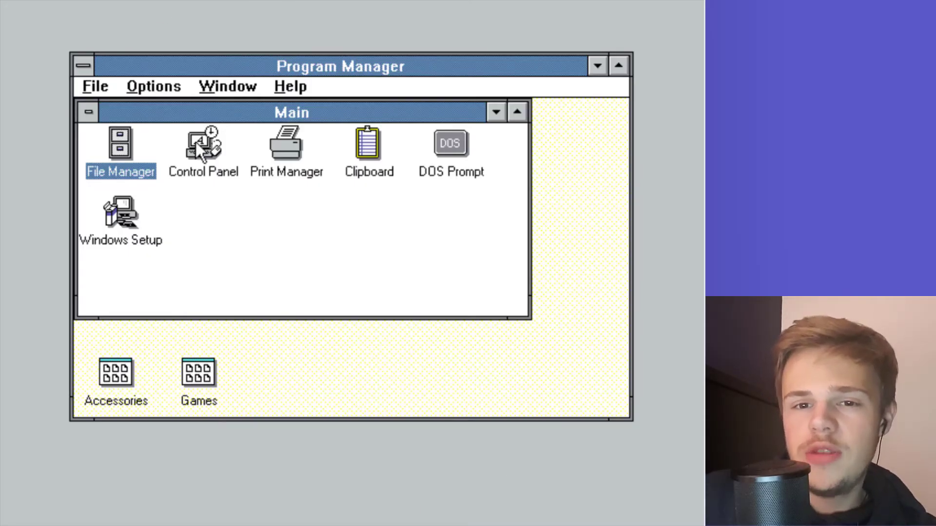
- Open File Manager, view the WINDOWS folder's file list, then close that window
key("Return")
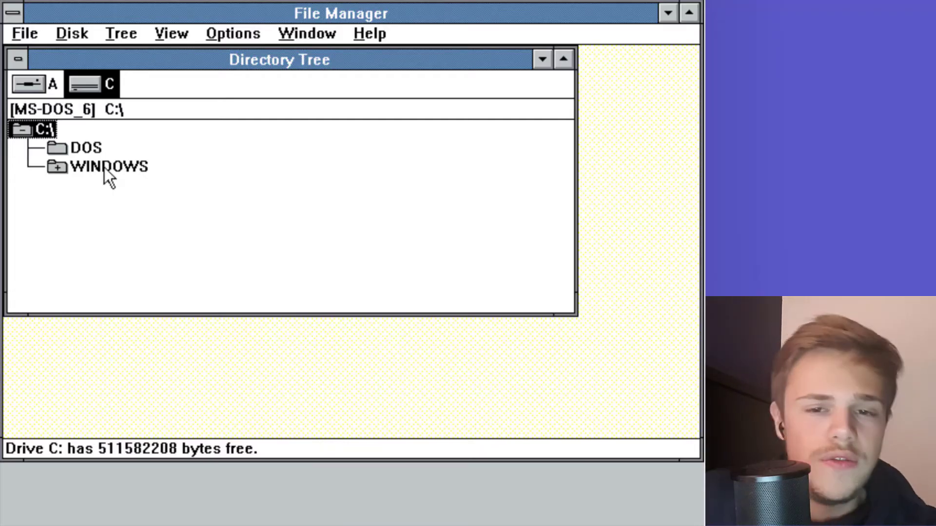
double_click(104, 168)
key("alt+minus")
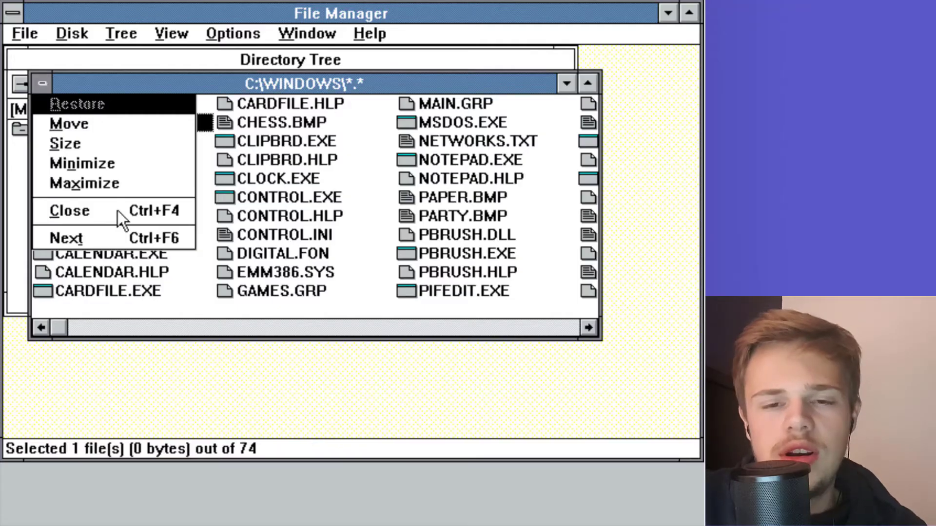
left_click(118, 211)
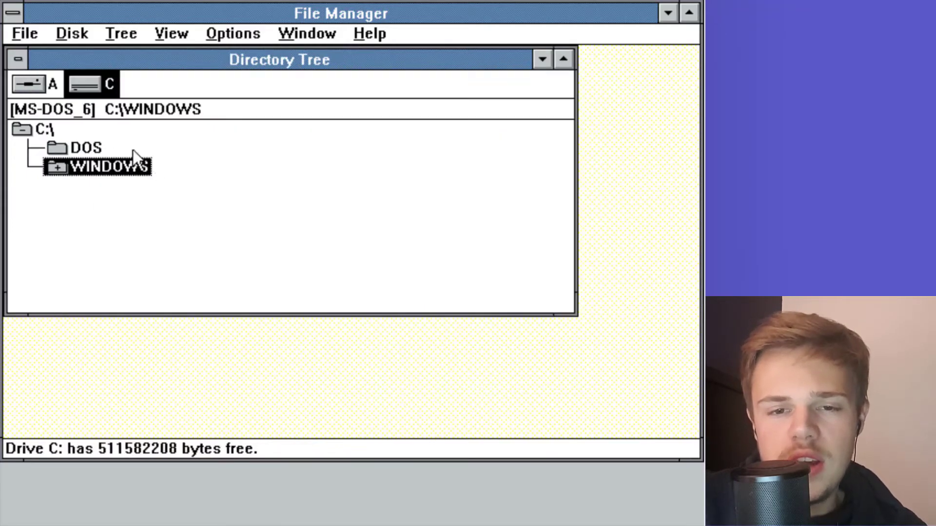
- Select the DOS folder and switch between drives A and C
left_click(72, 148)
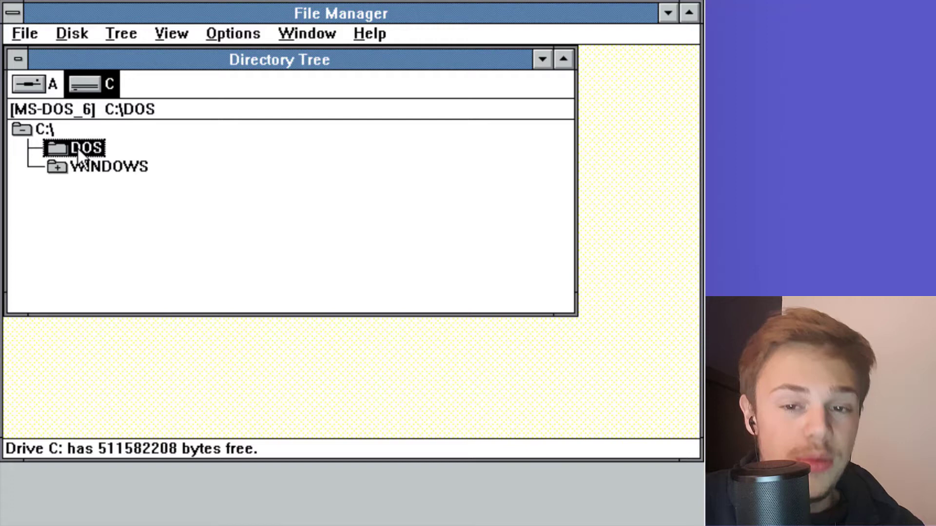
key("ctrl+a")
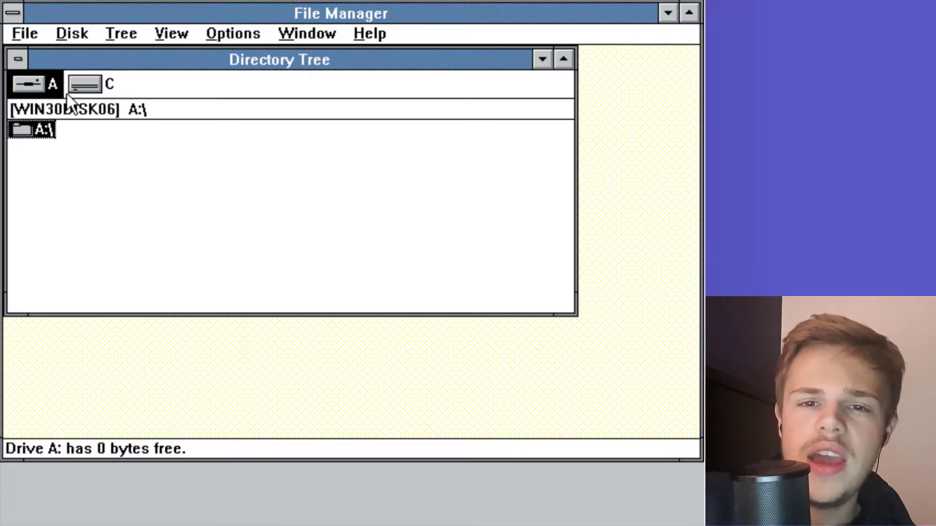
left_click(80, 90)
left_click(25, 91)
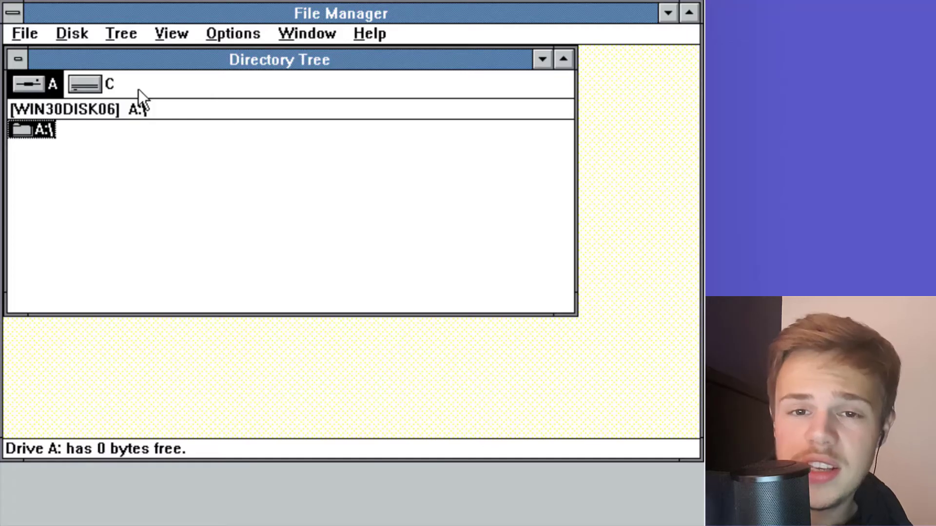
left_click(98, 89)
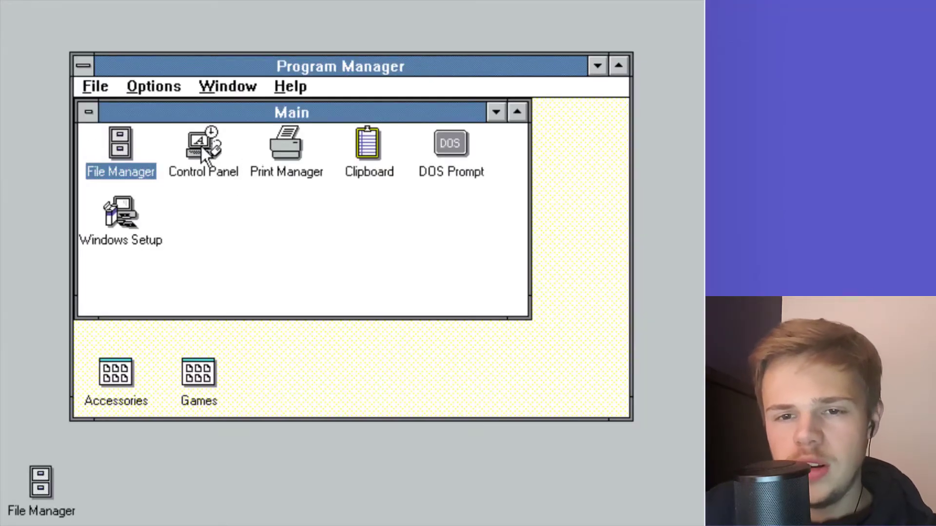
- Open Control Panel's Color settings and try the Bordeaux, then Monochrome colour schemes
double_click(200, 144)
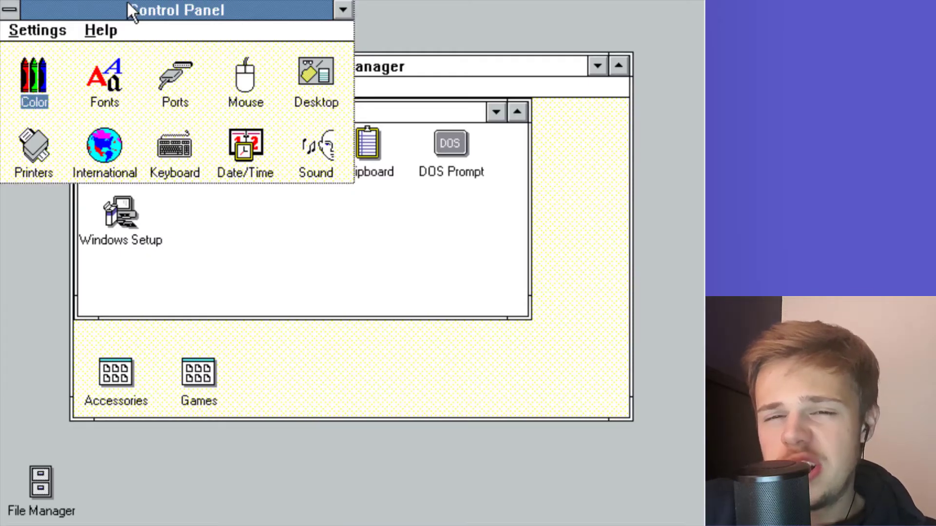
left_click_drag(128, 3, 361, 93)
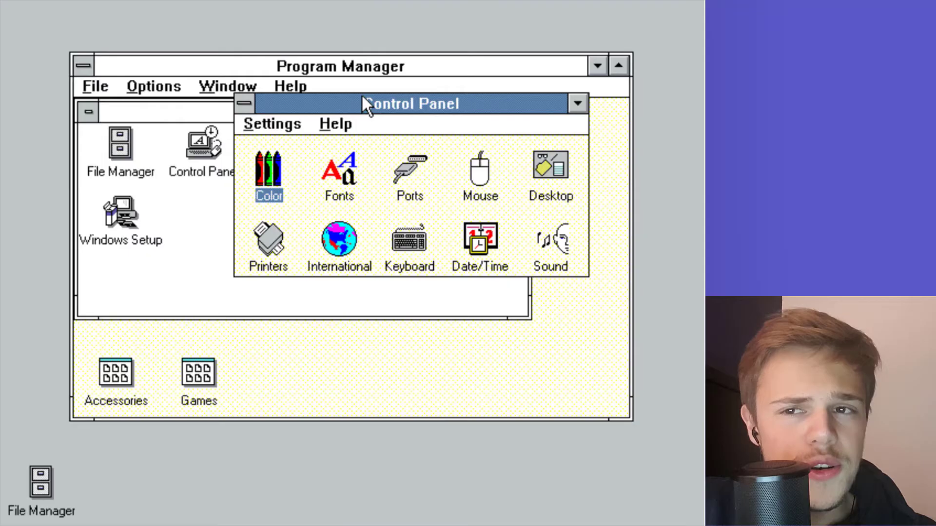
key("Return")
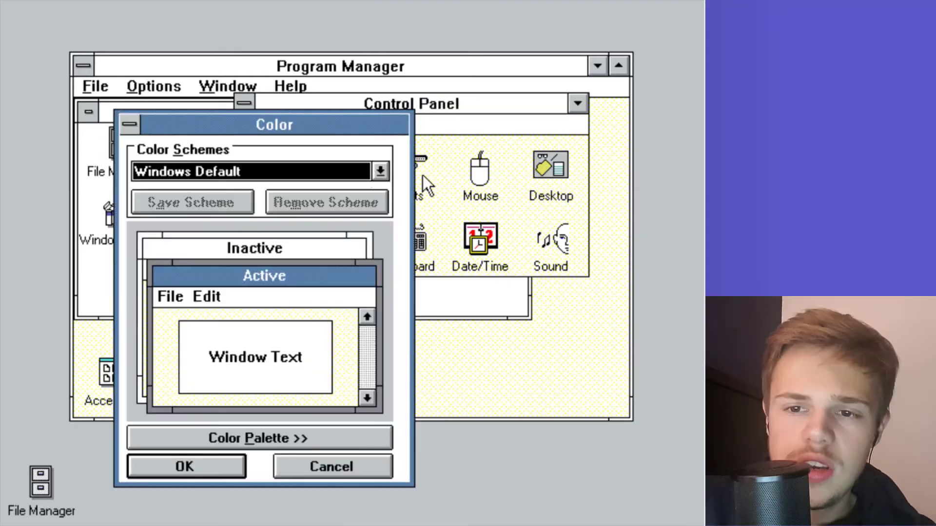
left_click(380, 170)
left_click(164, 218)
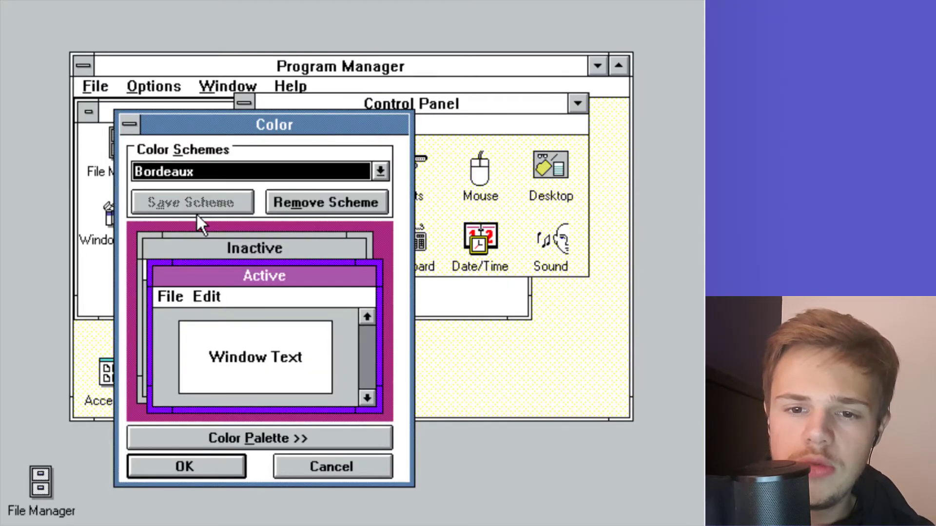
left_click(379, 170)
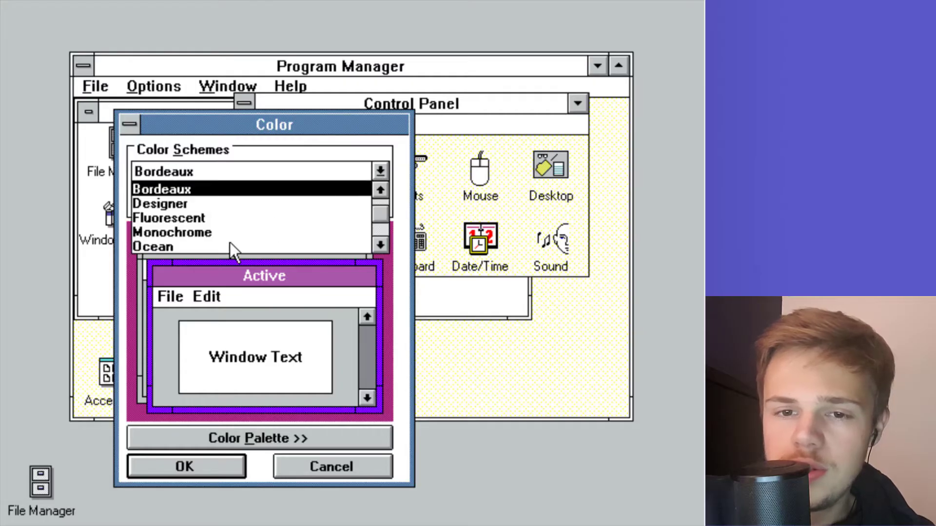
left_click(227, 234)
left_click(380, 170)
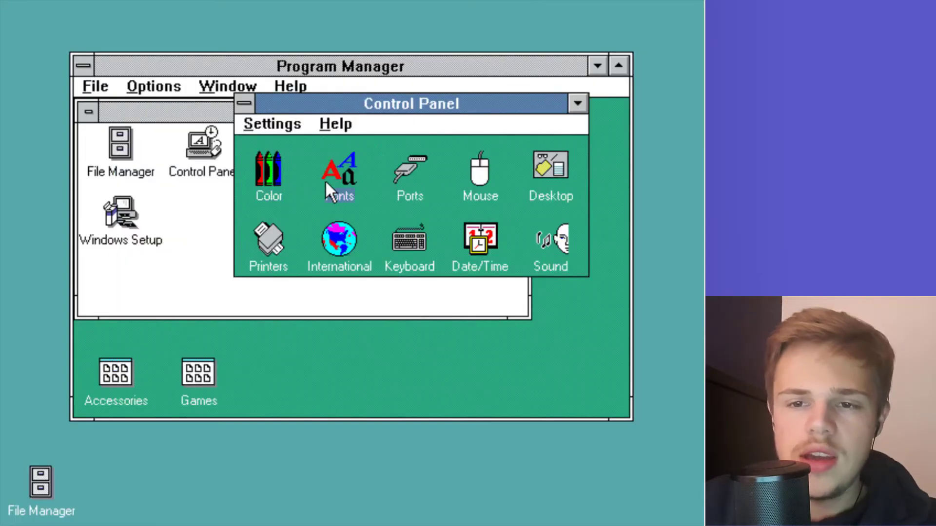
double_click(327, 180)
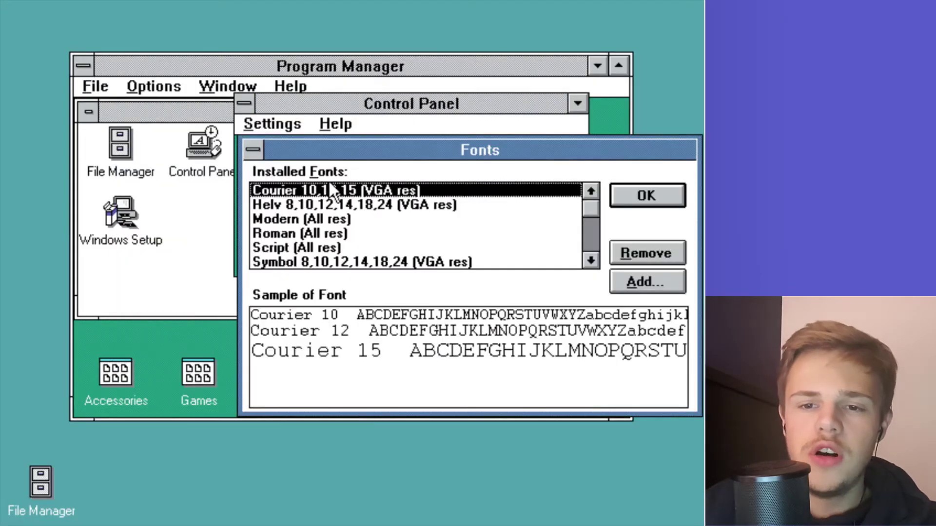
left_click(316, 233)
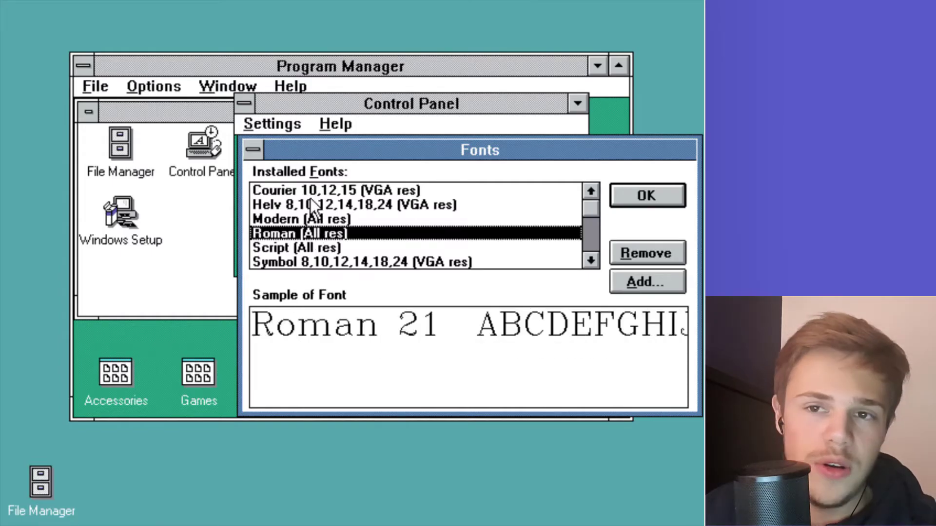
key("Return")
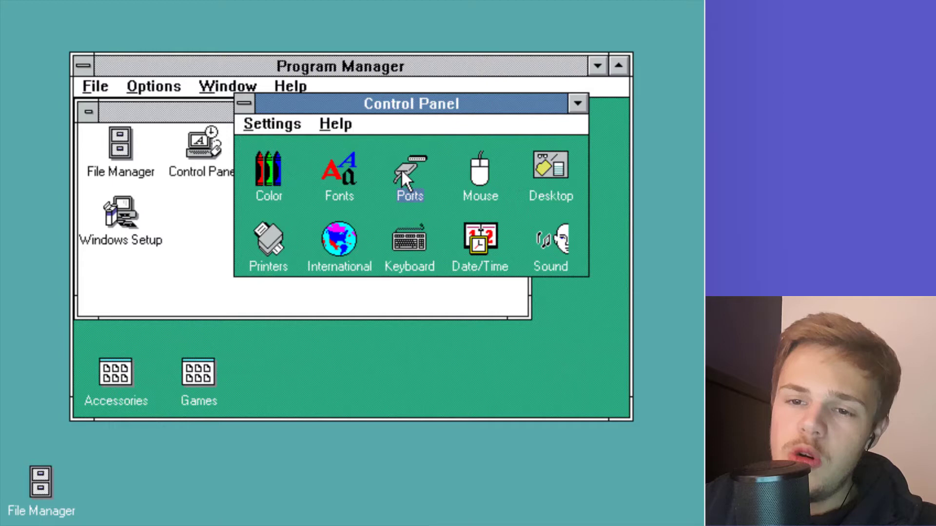
double_click(402, 169)
left_click(385, 192)
left_click(388, 255)
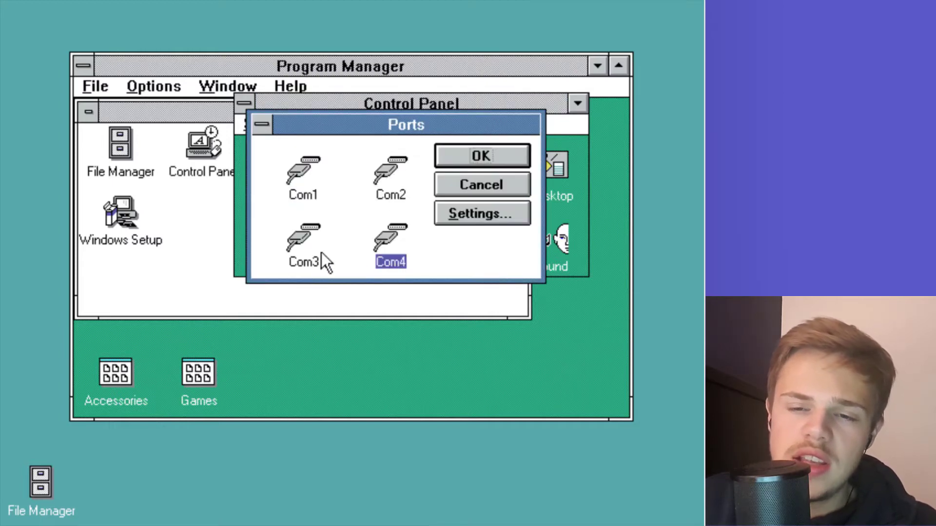
left_click(321, 254)
left_click(314, 171)
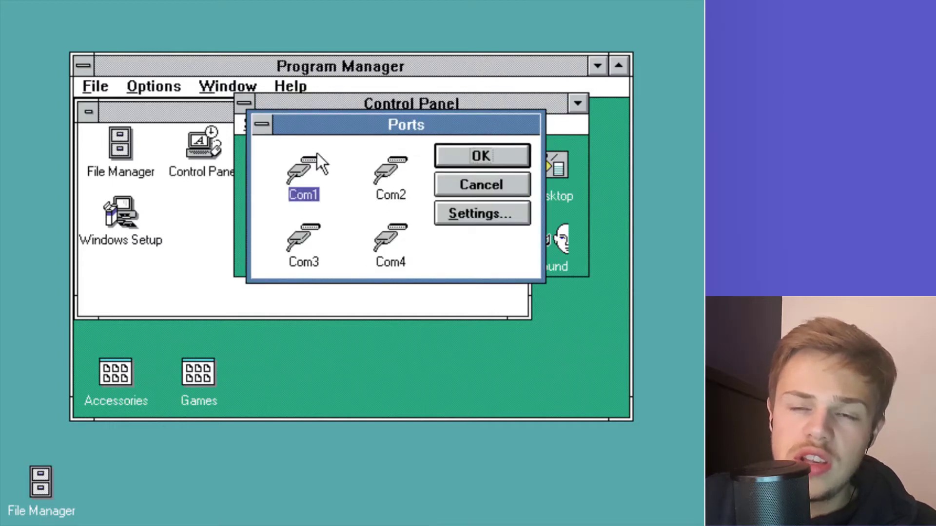
left_click(522, 184)
double_click(551, 169)
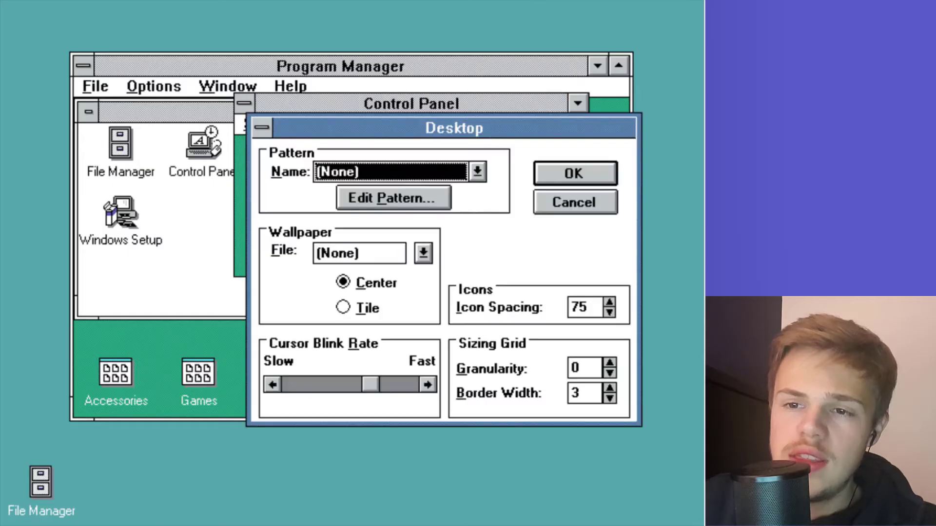
left_click(479, 170)
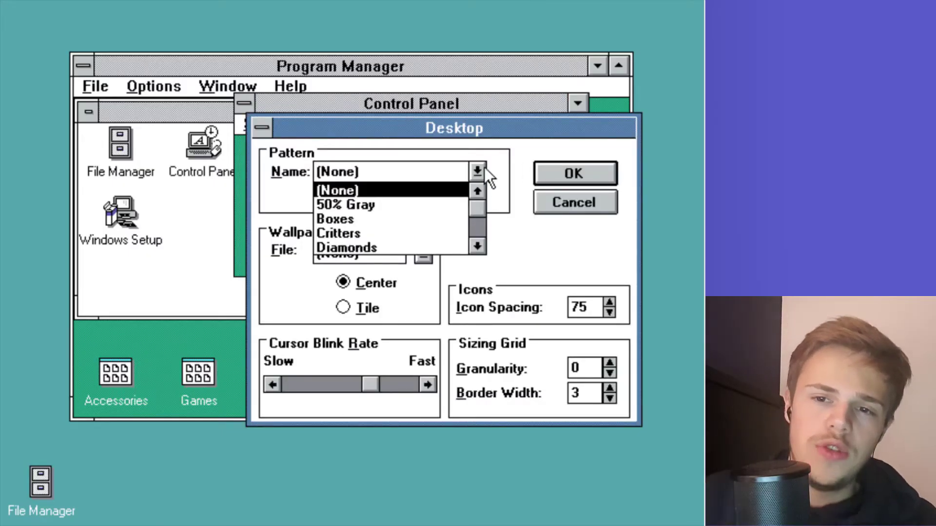
left_click(429, 247)
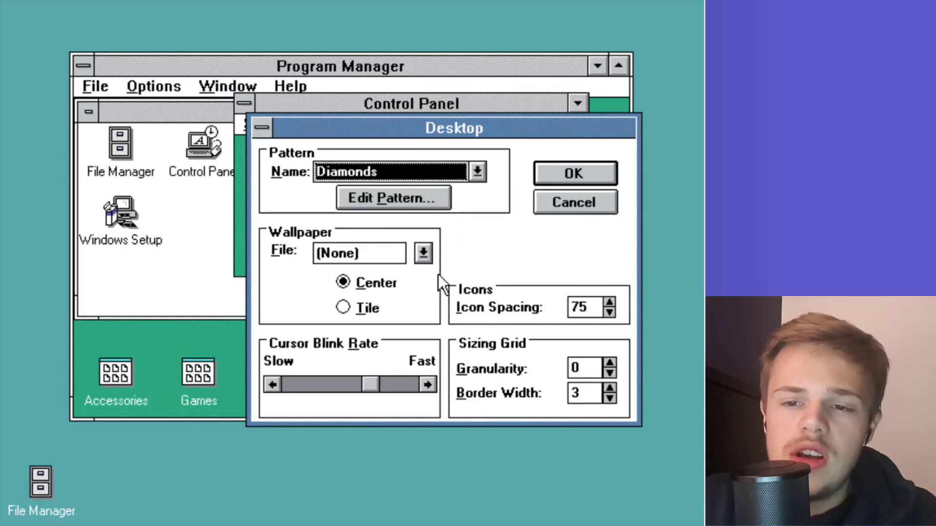
left_click(418, 252)
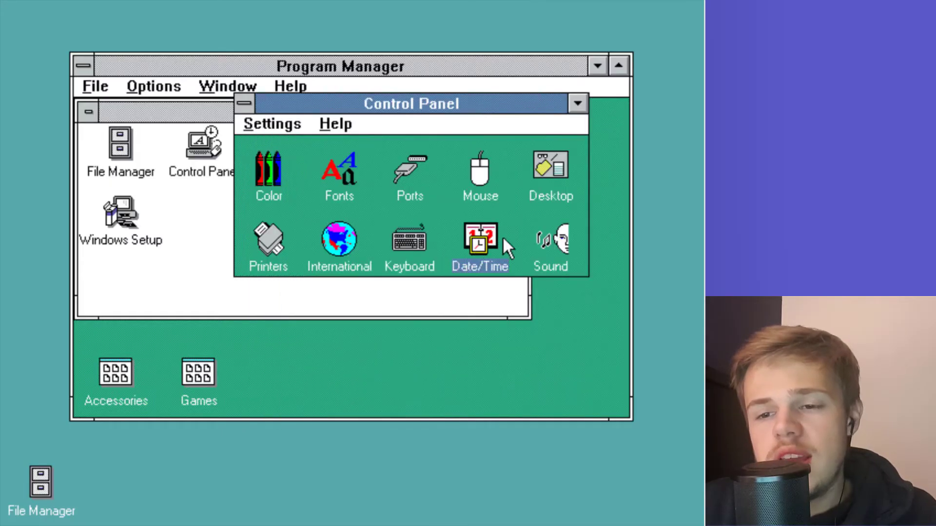
- Confirm the Sound settings with Warning Beep enabled, then open the Printers settings
double_click(560, 238)
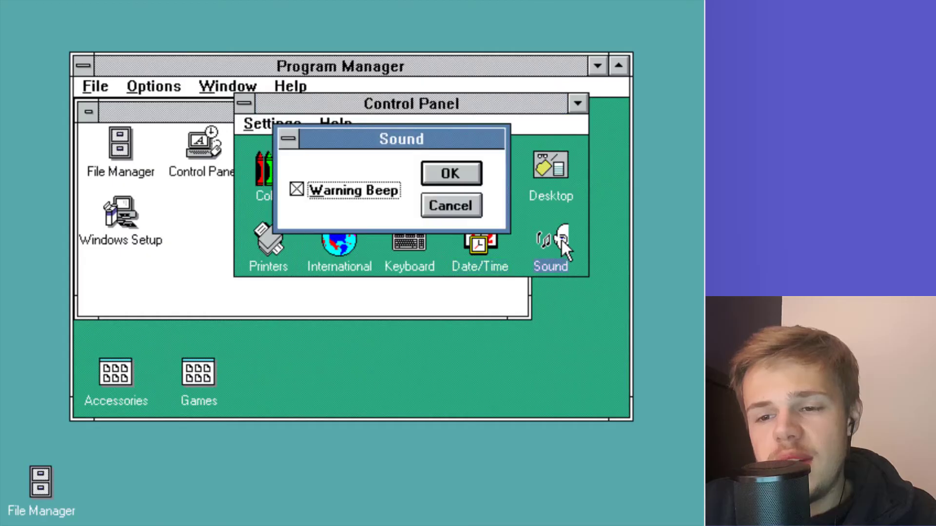
left_click(441, 172)
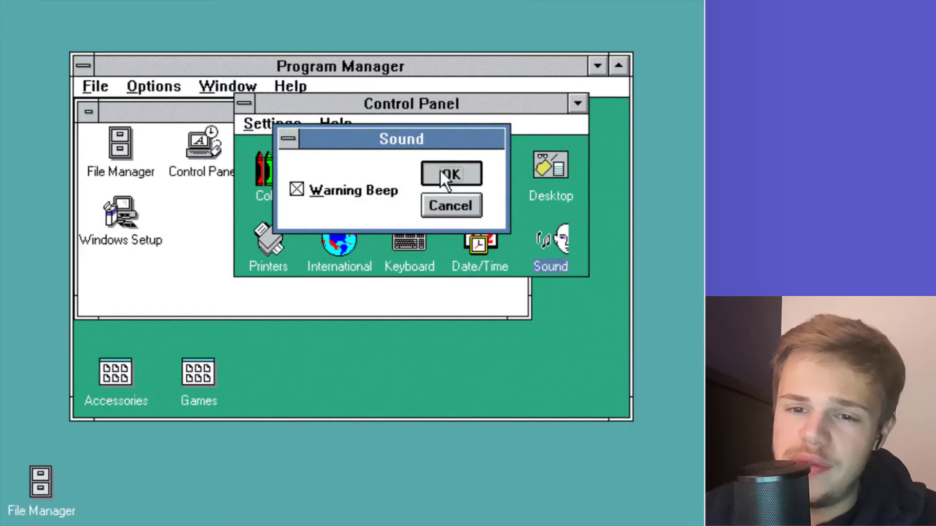
double_click(293, 238)
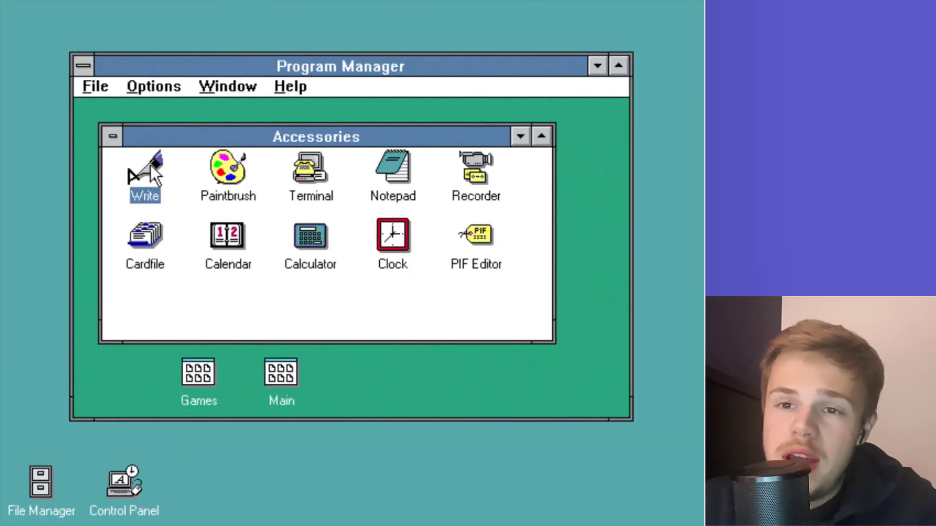
- Type 'just writing' into a new Write document and minimize Write
double_click(150, 165)
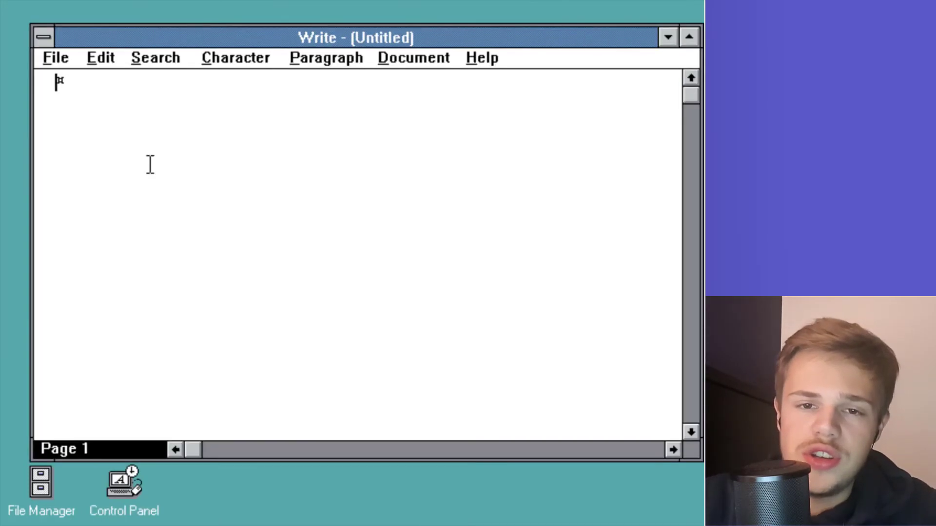
type("just writing")
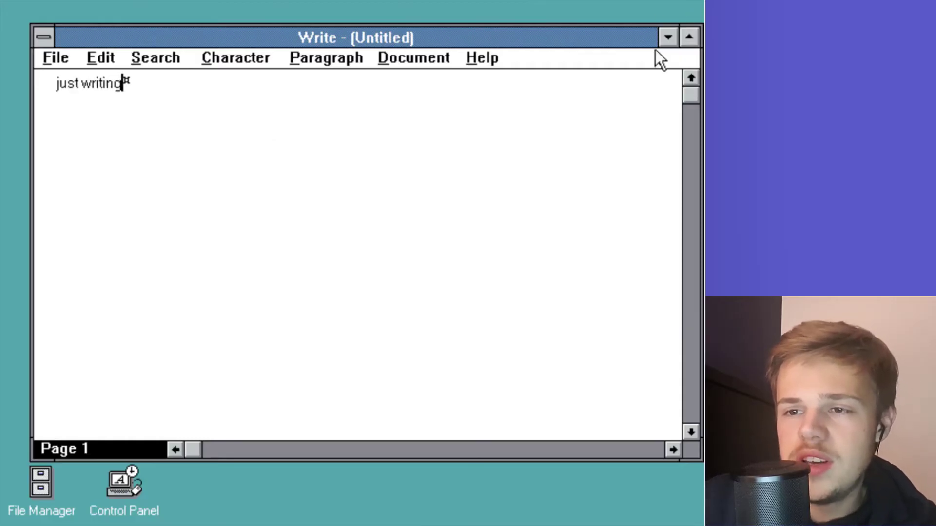
left_click(668, 38)
- Launch Paintbrush and paint black freehand strokes across the canvas
left_click(219, 197)
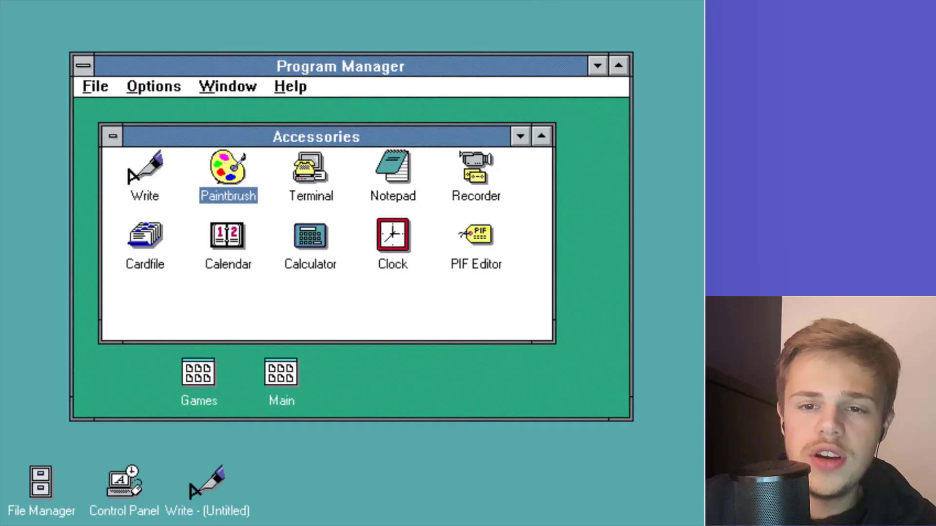
double_click(225, 166)
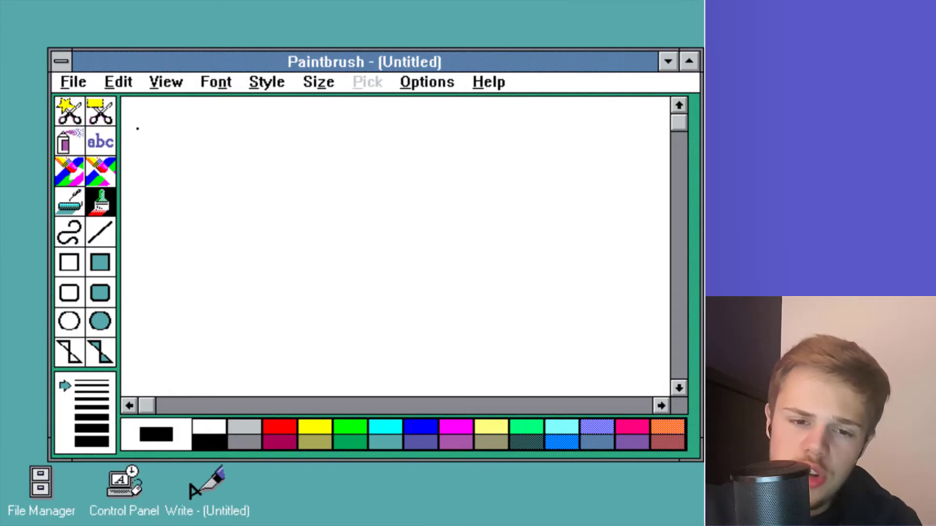
left_click(103, 265)
left_click(101, 202)
mouse_move(249, 201)
left_mouse_down()
mouse_move(285, 303)
mouse_move(393, 256)
mouse_move(430, 126)
mouse_move(312, 115)
mouse_move(207, 171)
left_mouse_up()
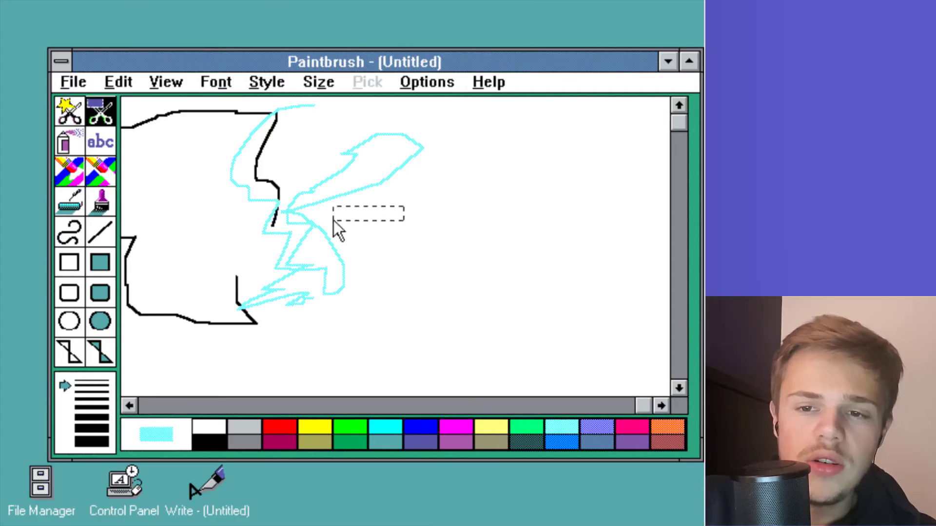
mouse_move(332, 218)
left_mouse_down()
mouse_move(286, 316)
mouse_move(226, 313)
left_mouse_up()
- Cut out the cyan and black scribble and move it to the right side
left_click(68, 110)
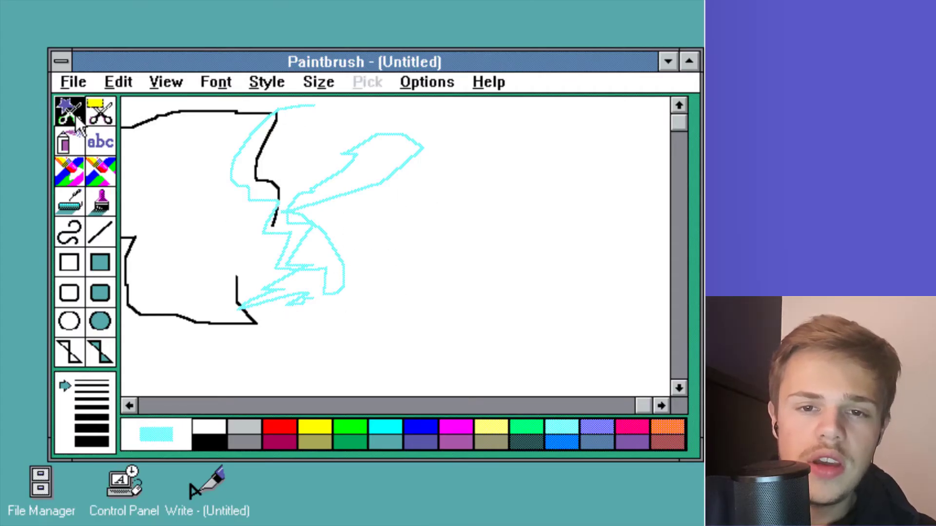
mouse_move(317, 163)
left_mouse_down()
mouse_move(389, 218)
mouse_move(239, 219)
mouse_move(292, 327)
mouse_move(373, 312)
left_mouse_up()
left_click_drag(272, 295, 490, 292)
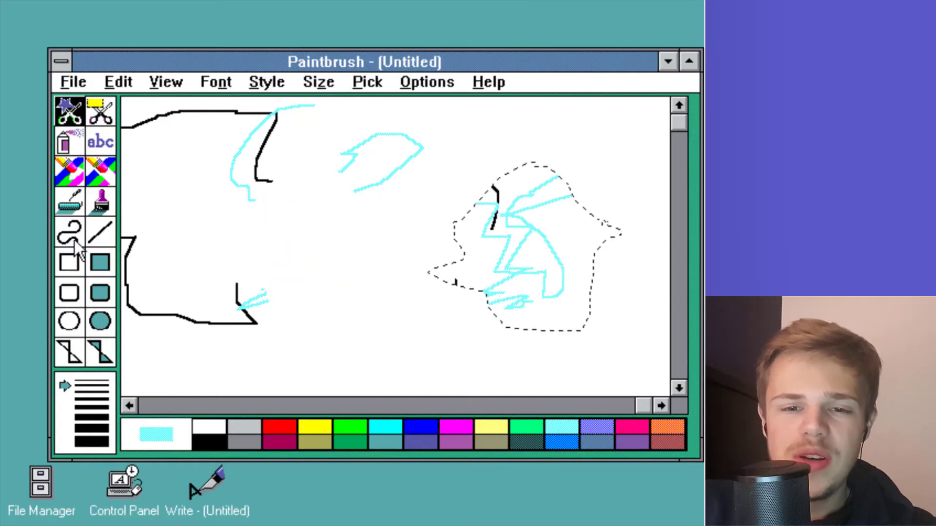
- Draw a filled cyan rectangle mid-canvas, then pick filled polygons with the thickest line
left_click(103, 257)
mouse_move(436, 213)
left_mouse_down()
mouse_move(332, 292)
mouse_move(251, 328)
mouse_move(252, 347)
left_mouse_up()
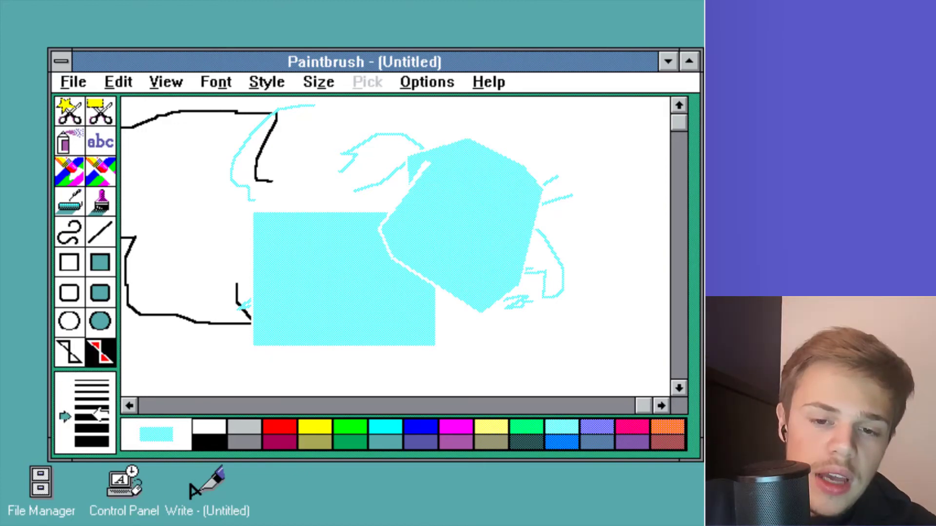
left_click(93, 431)
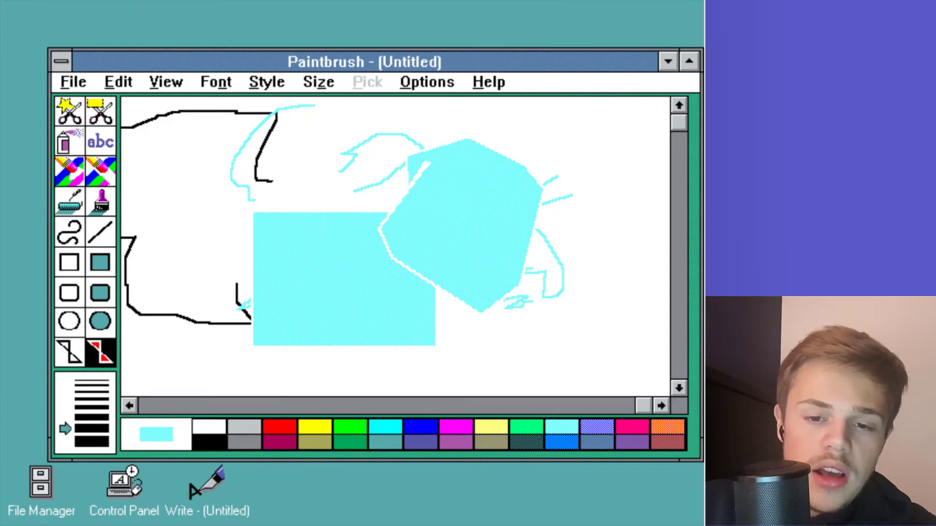
left_click(92, 442)
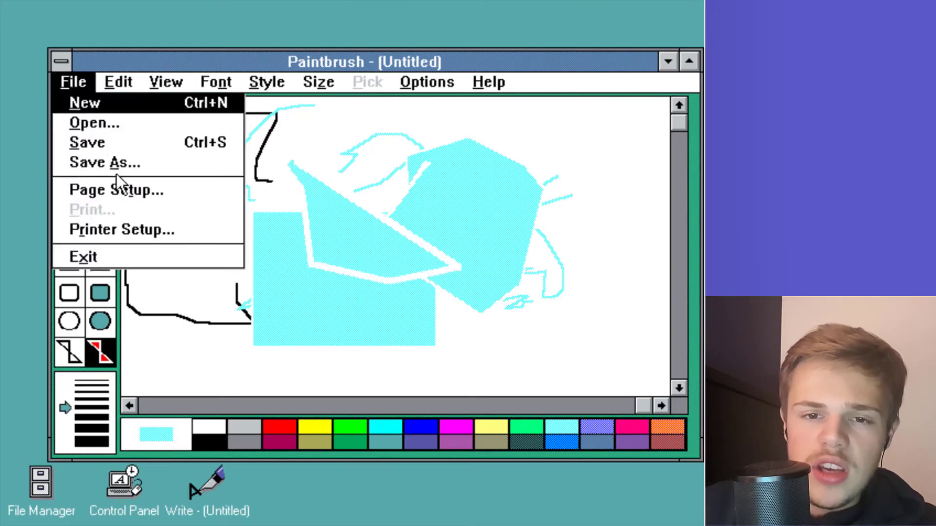
- Save the picture as SPACE.BMP, correcting the misspelled file name
left_click(105, 161)
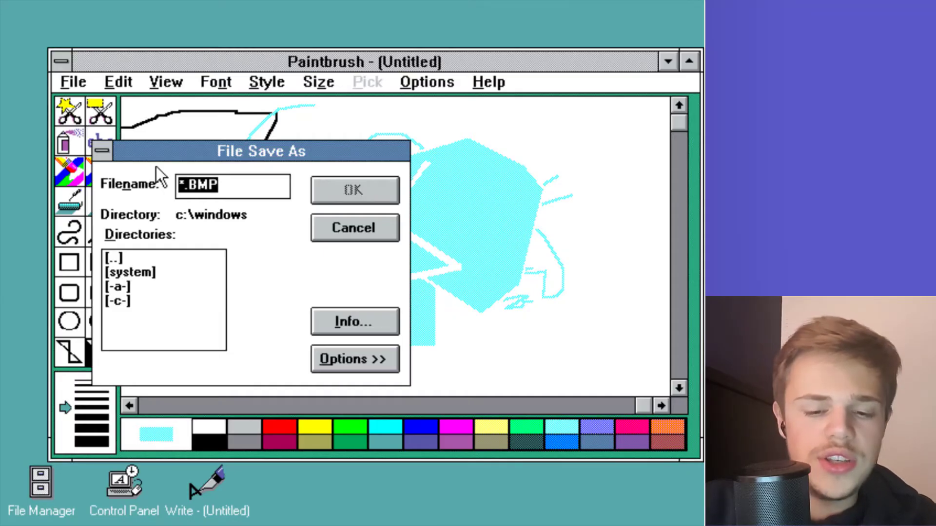
type("space spcae")
key("Return")
key("Return")
key("BackSpace")
key("BackSpace")
key("BackSpace")
key("BackSpace")
key("BackSpace")
key("BackSpace")
key("BackSpace")
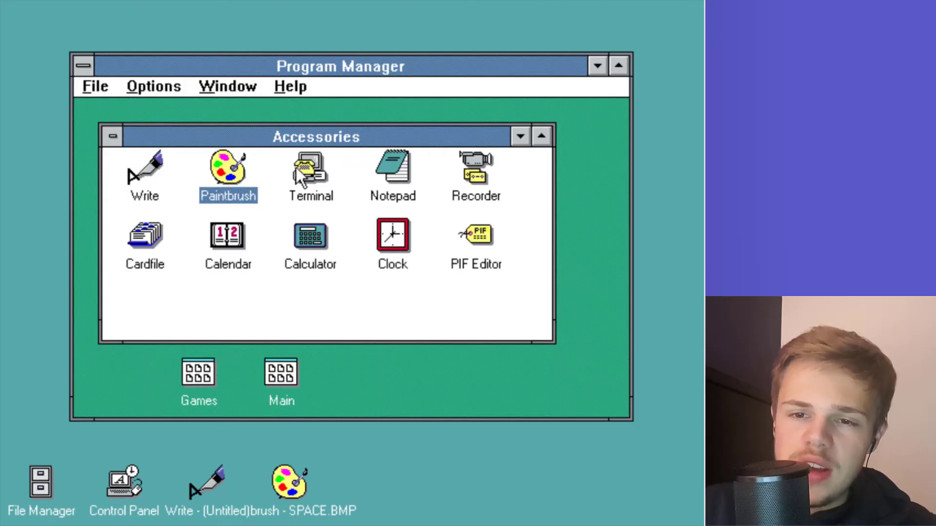
- Launch Terminal, accepting the default serial port and declining COM1
double_click(309, 171)
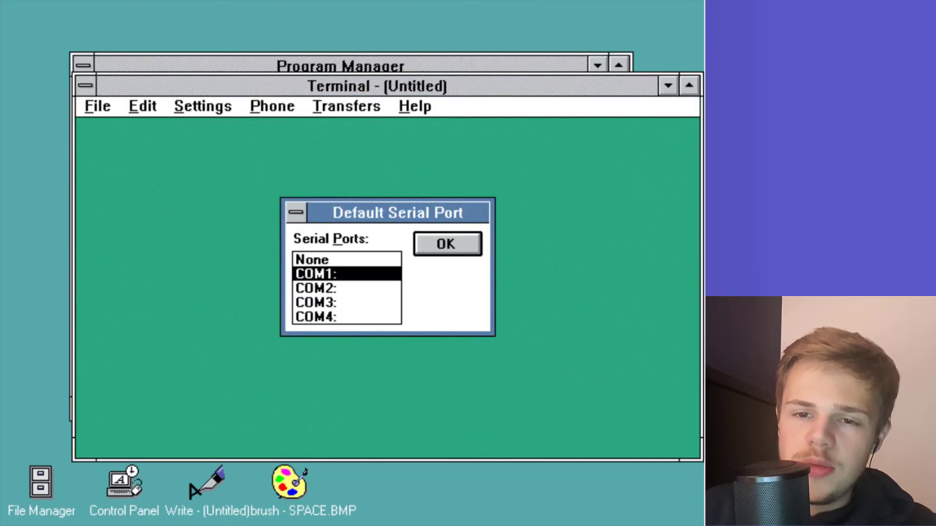
left_click(436, 244)
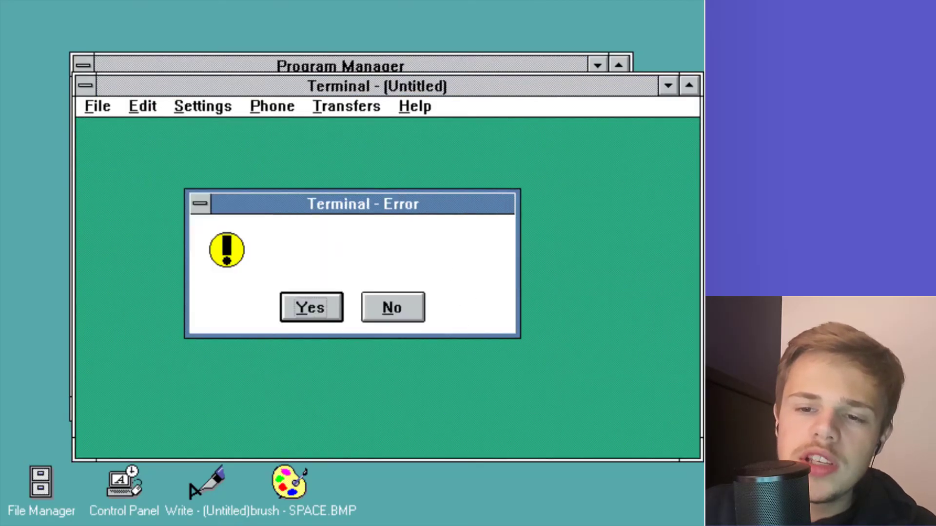
left_click(386, 307)
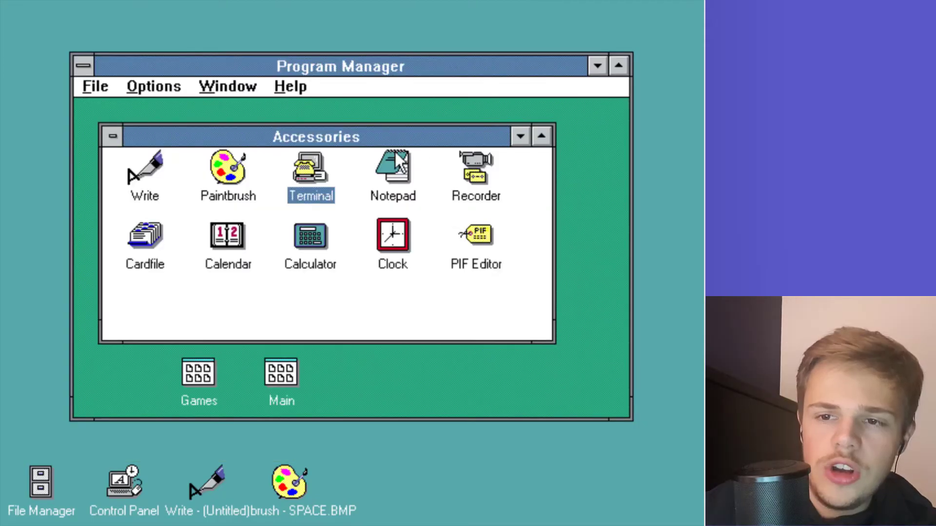
- Type 'text is better now' in Notepad, then launch Recorder
double_click(395, 163)
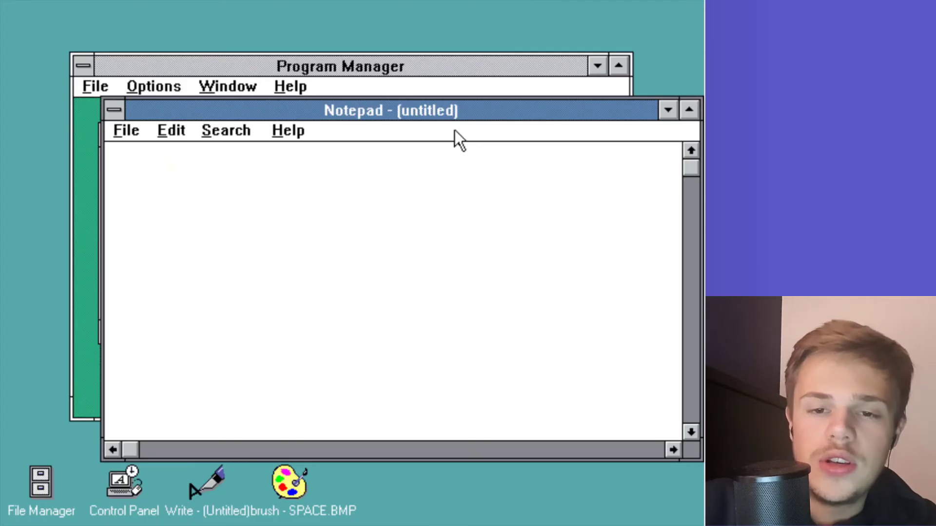
type("text is better now")
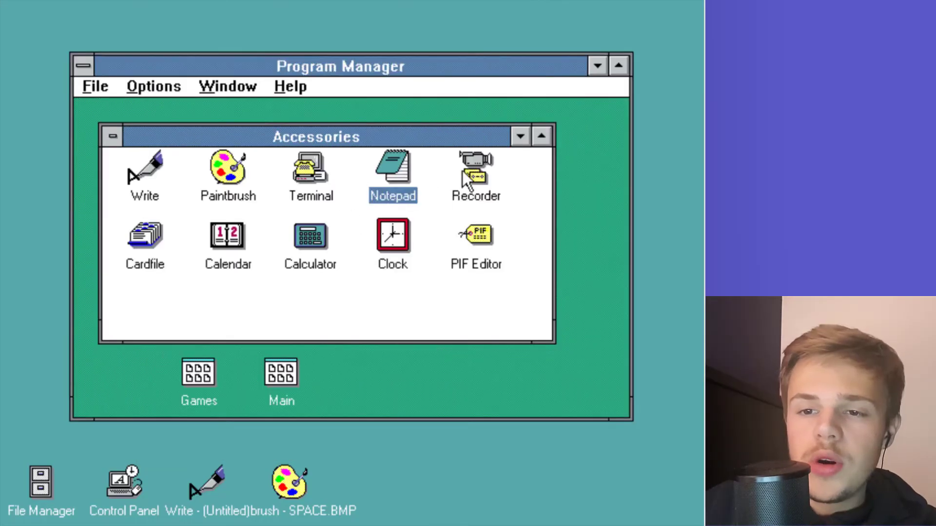
double_click(475, 179)
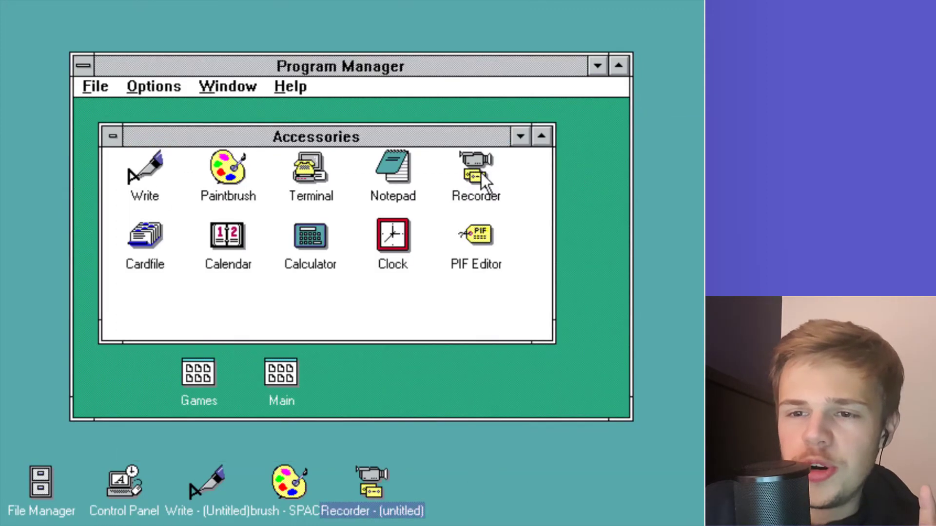
- Write a Cardfile card reading 'Tomorrow make schoolproject 6' and choose File > Save As
double_click(145, 236)
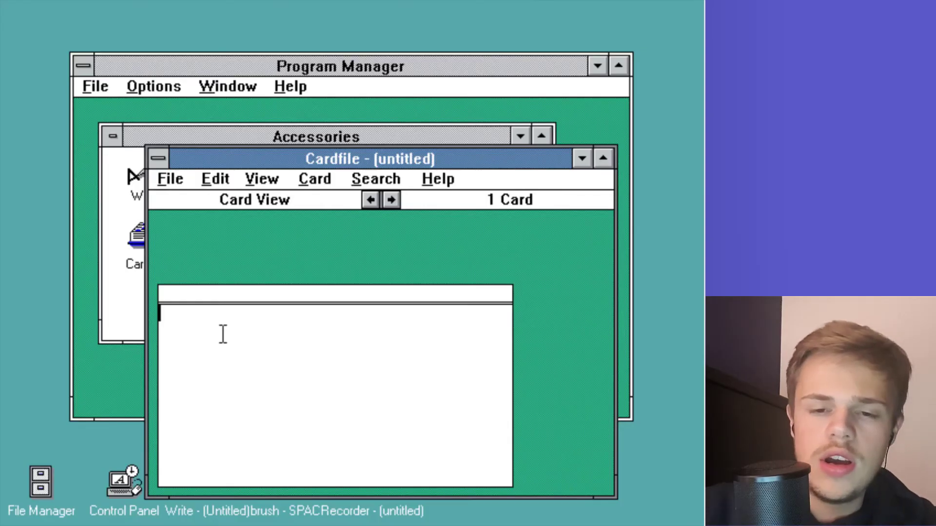
type("Tomorrow make schoolproject 6")
key("Return")
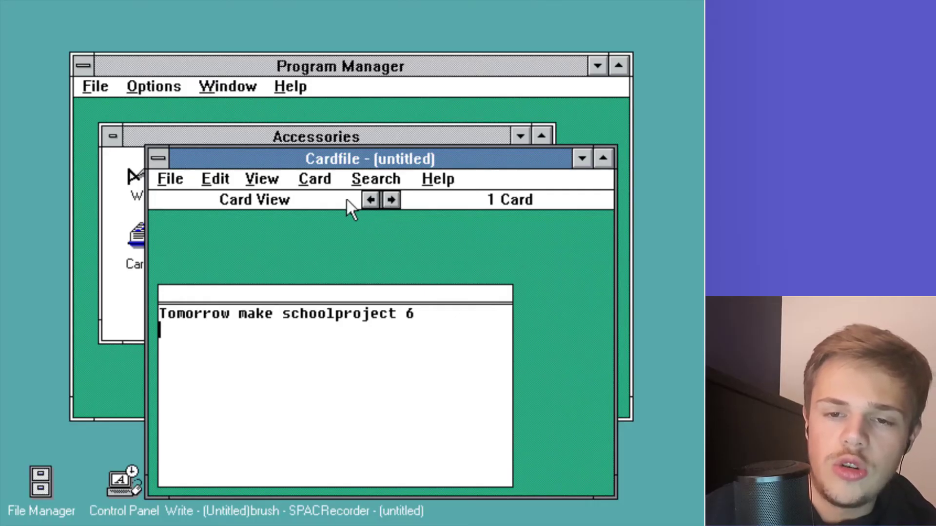
left_click(173, 180)
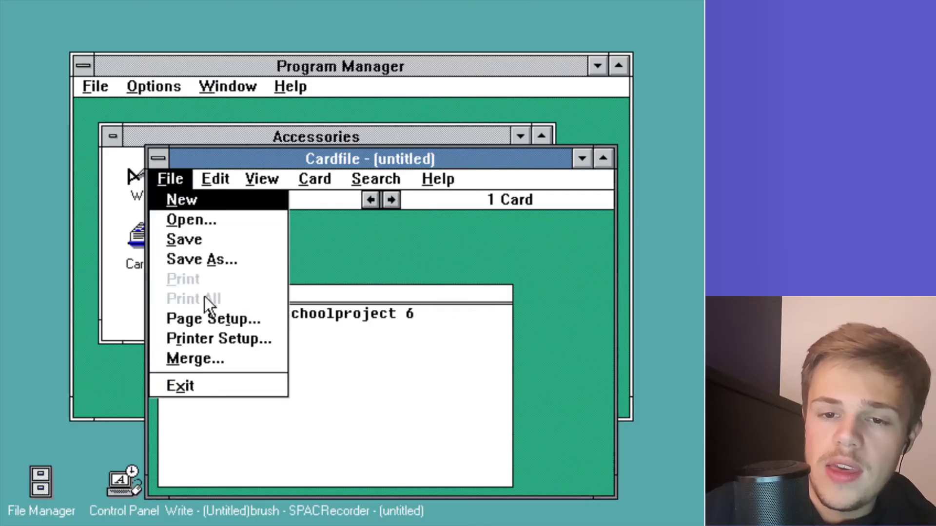
left_click(199, 259)
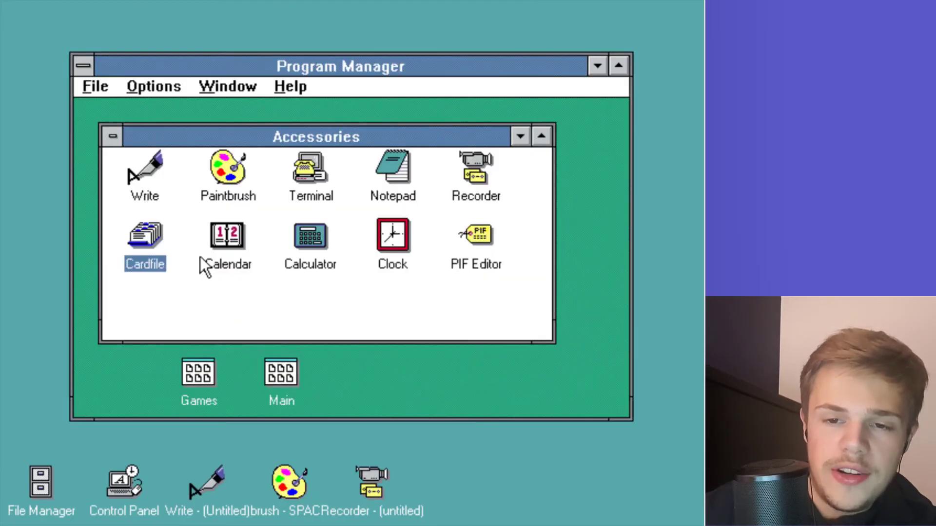
- Launch the Calendar and Clock accessories
left_click(227, 246)
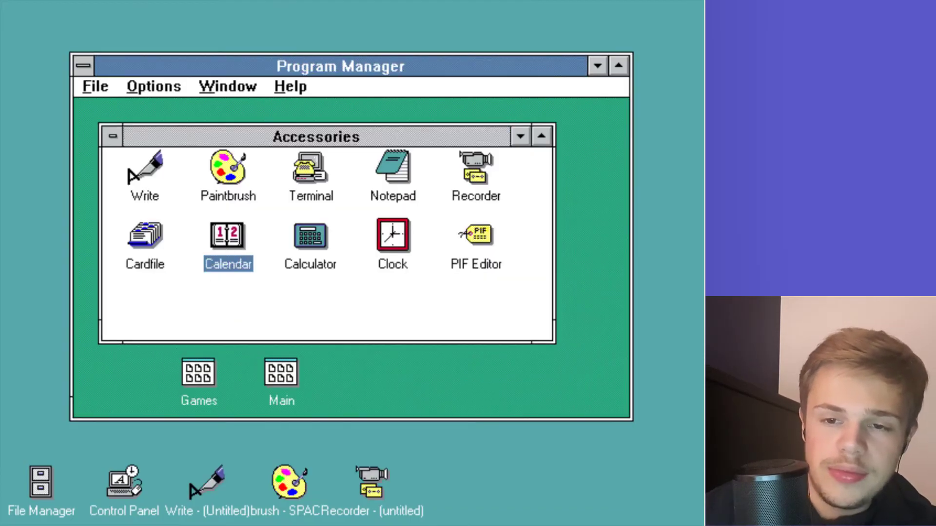
key("Return")
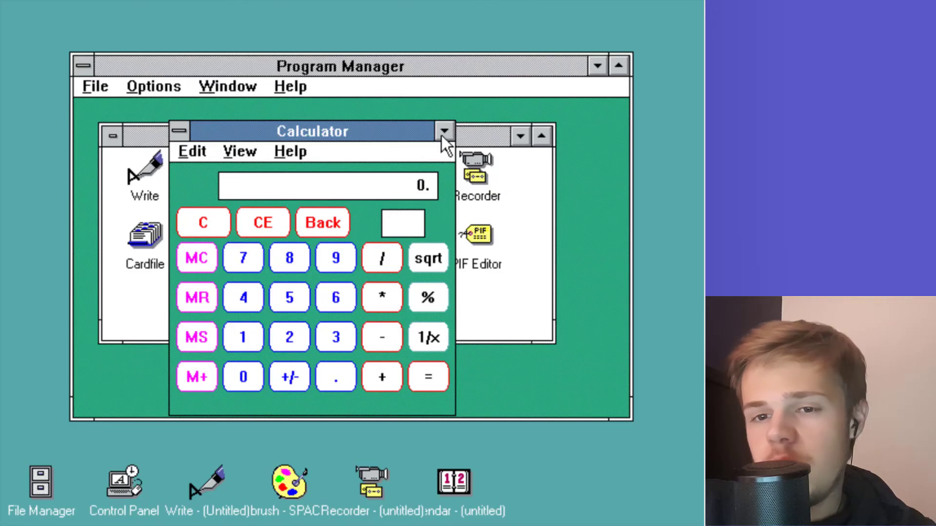
left_click(444, 131)
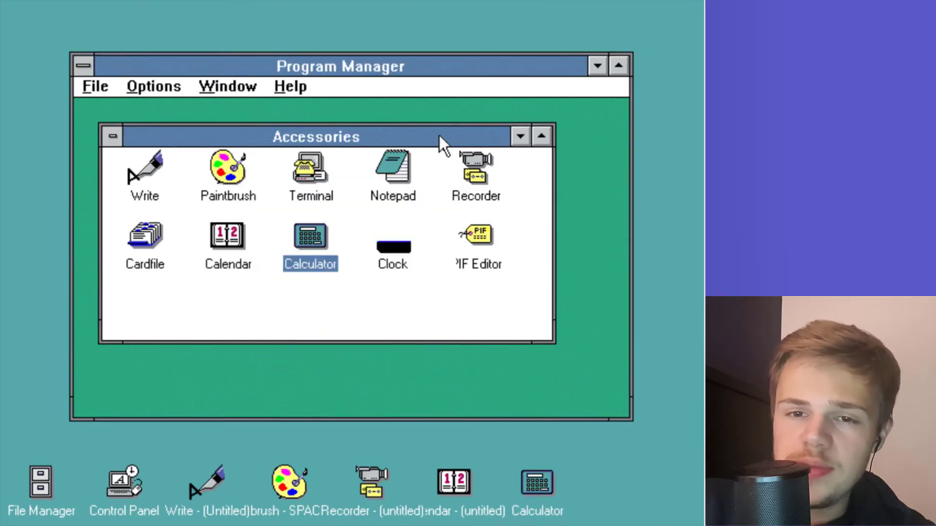
double_click(395, 265)
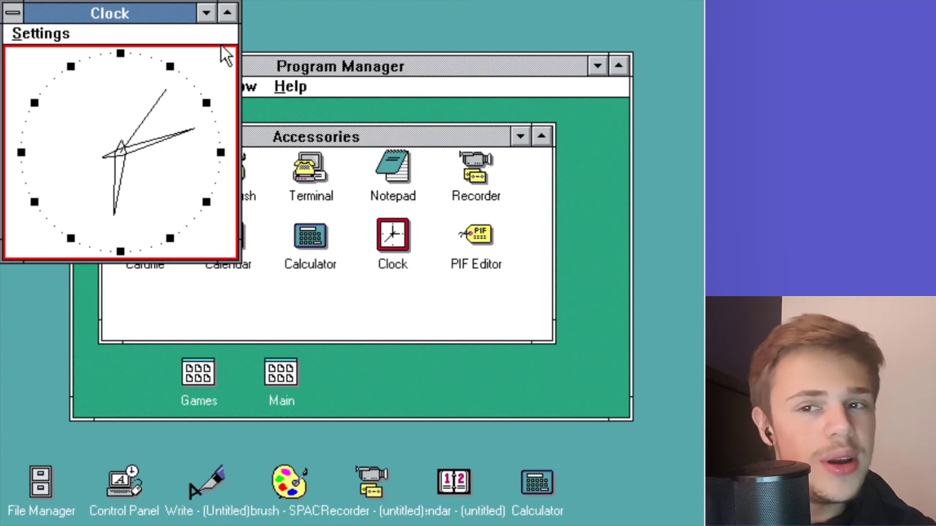
- Launch PIF Editor and minimize its window
left_click(204, 15)
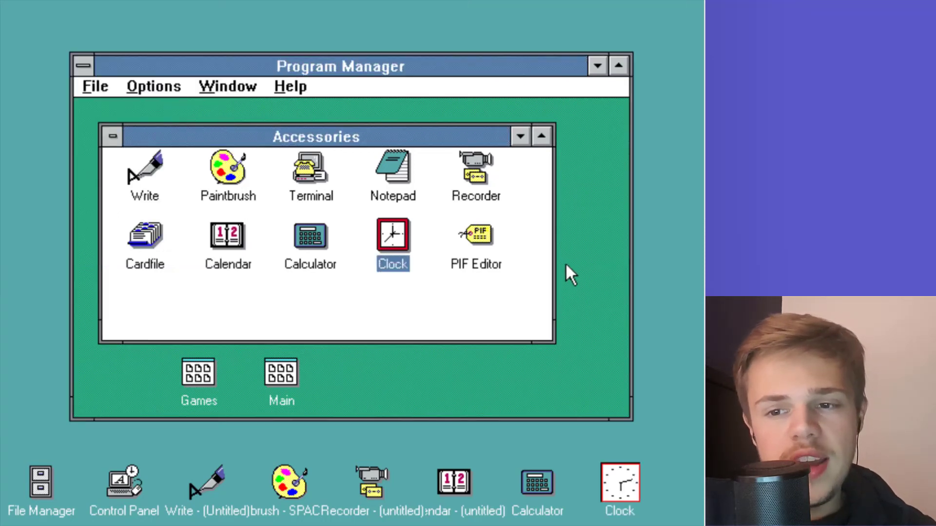
double_click(472, 227)
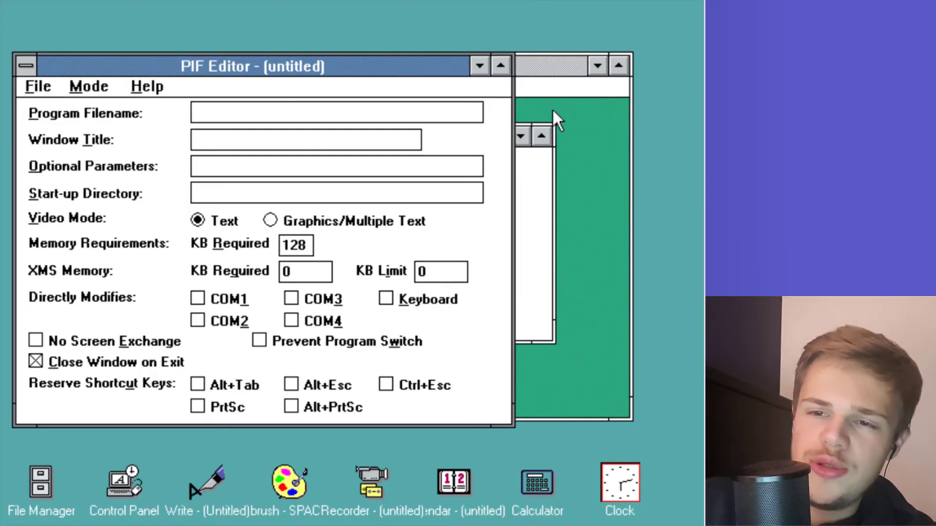
left_click(480, 65)
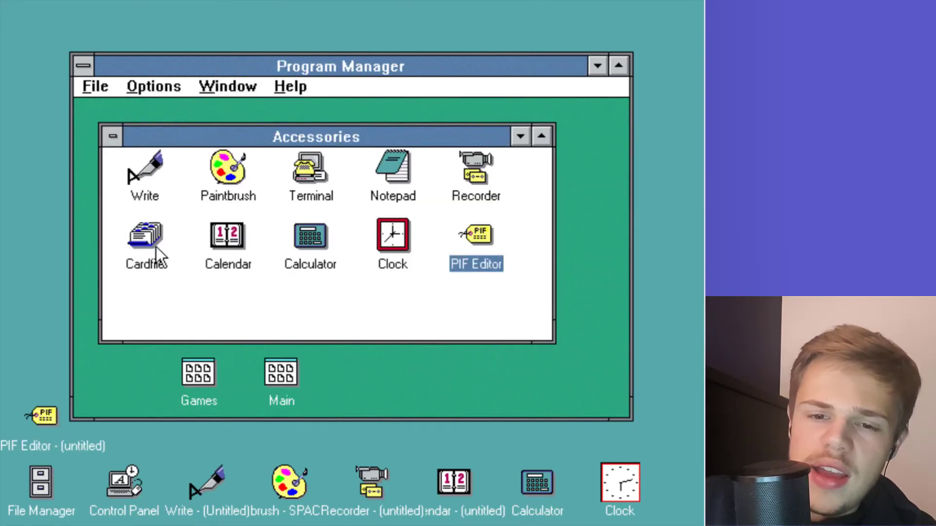
- Open the Games group, try a move in Reversi, then minimize Reversi
double_click(205, 384)
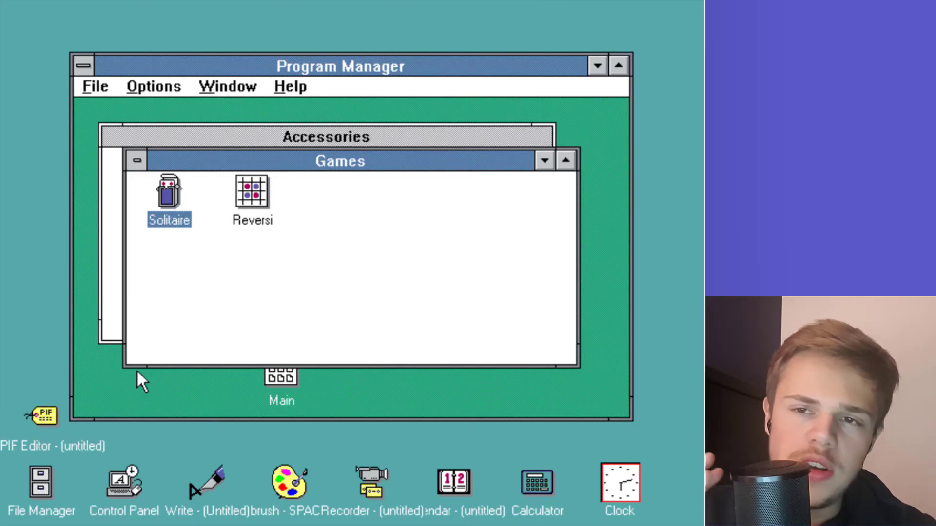
key("Right")
key("Return")
left_click(223, 278)
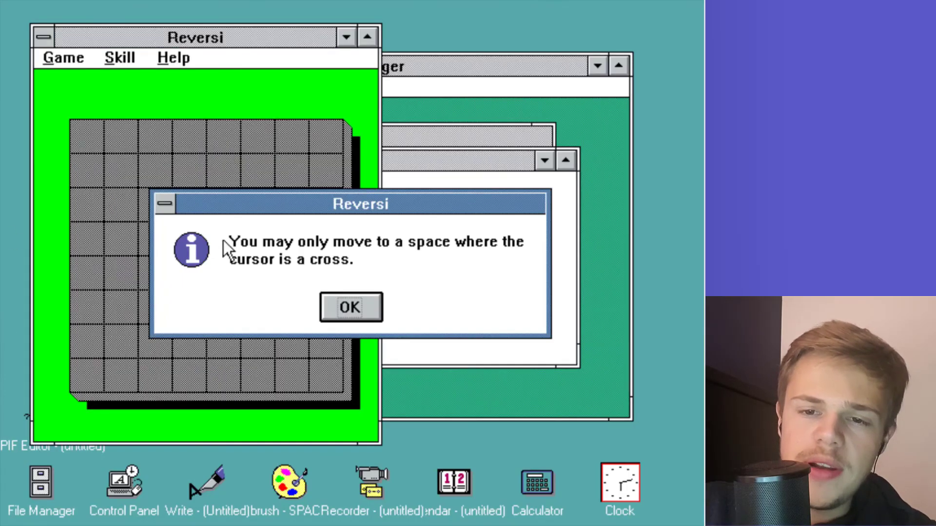
left_click(366, 308)
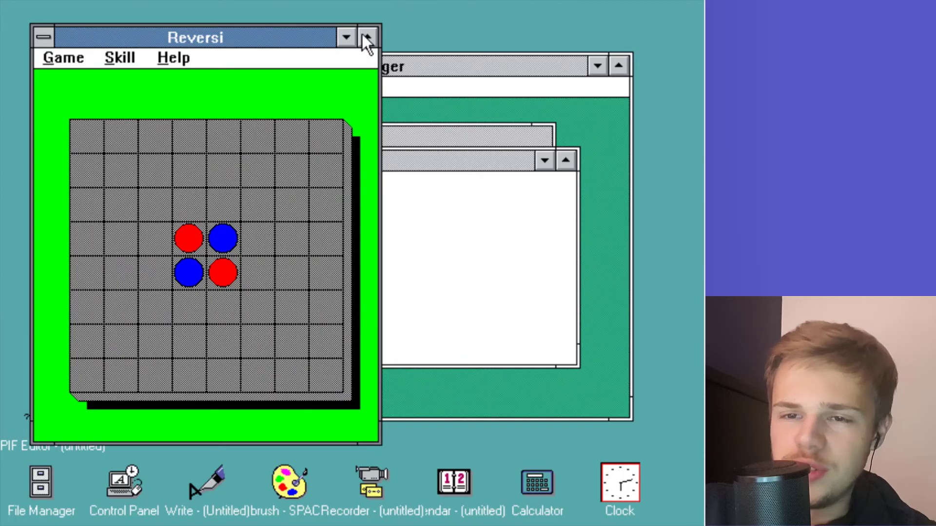
left_click(346, 38)
- Attempt Solitaire twice, dismiss the Out of memory warnings, and close running programs
double_click(166, 223)
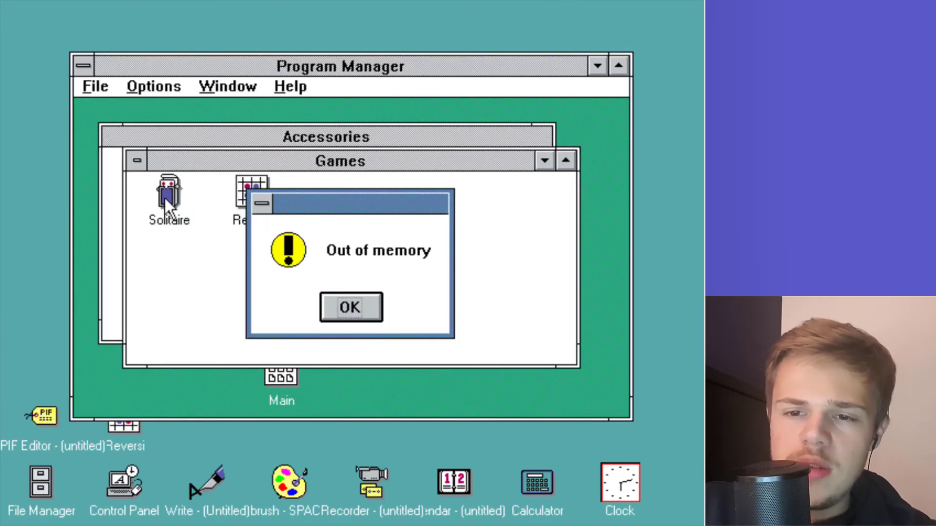
left_click(371, 303)
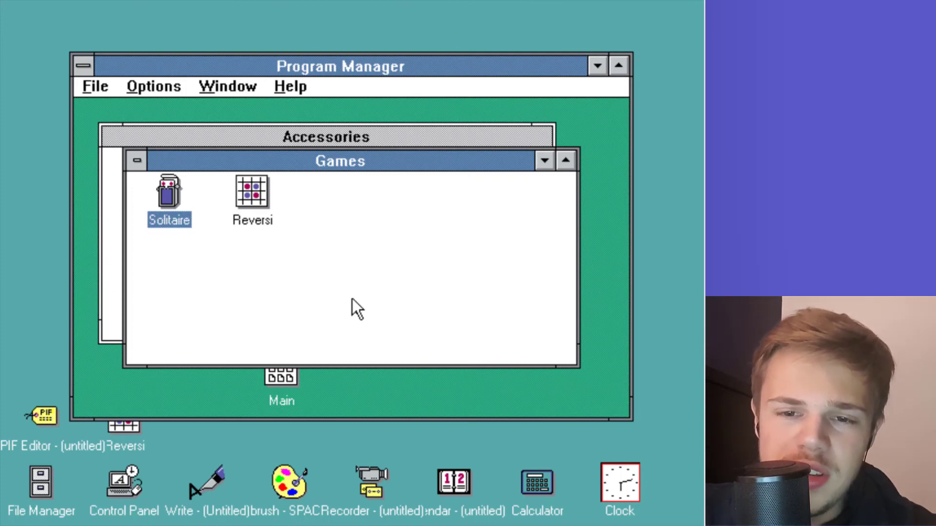
double_click(170, 195)
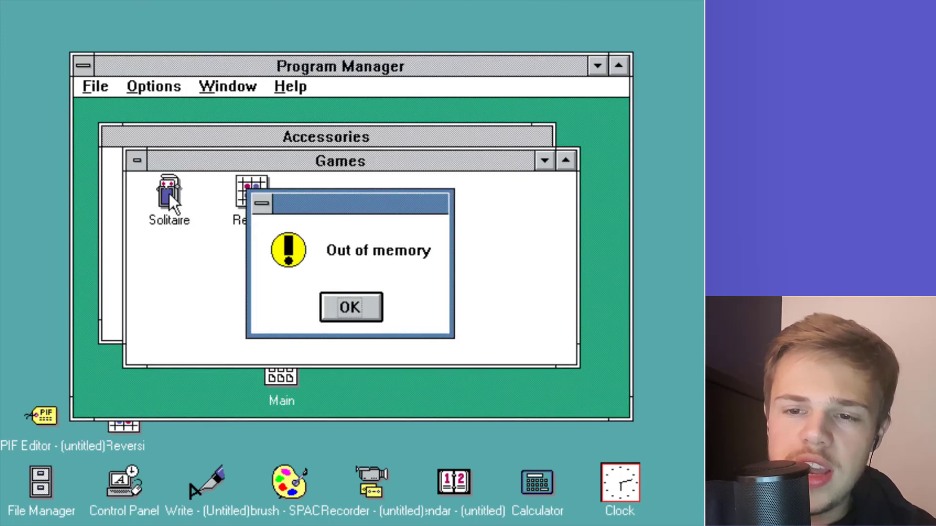
left_click(335, 318)
key("alt+Tab")
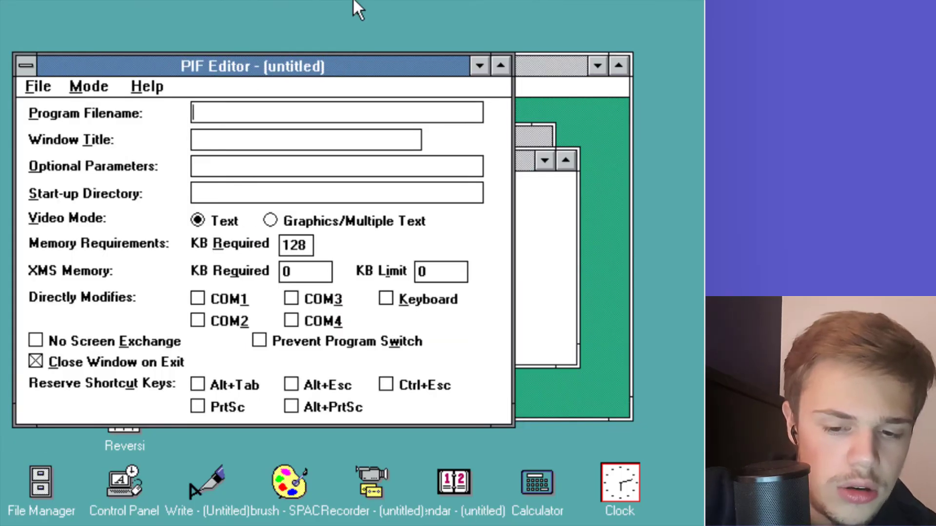
key("alt+F4")
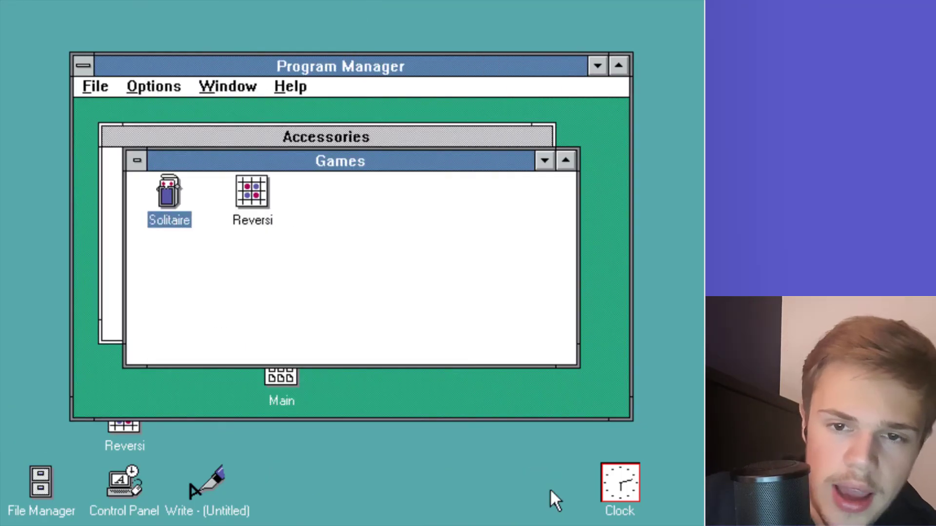
- Launch Solitaire, shift its window left, deal, and try moving the 4 of hearts and 8 of spades
double_click(169, 195)
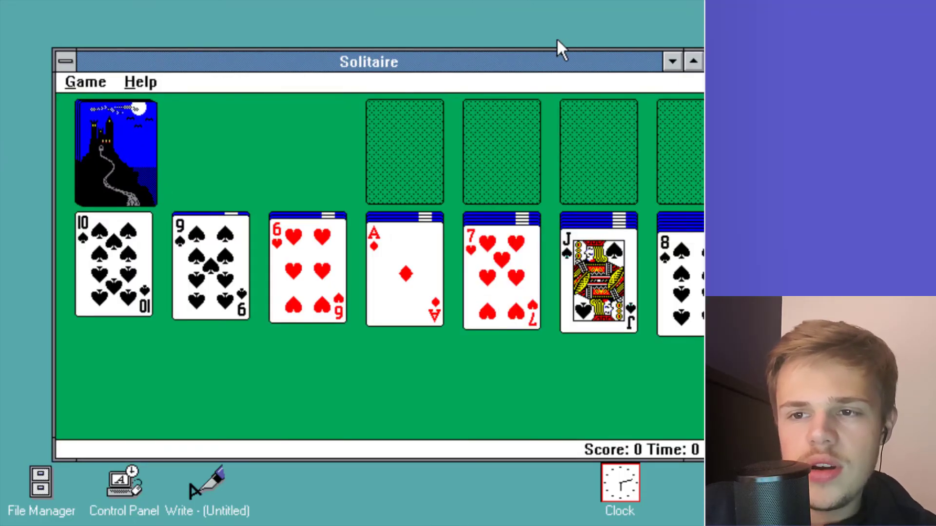
left_click_drag(543, 69, 519, 65)
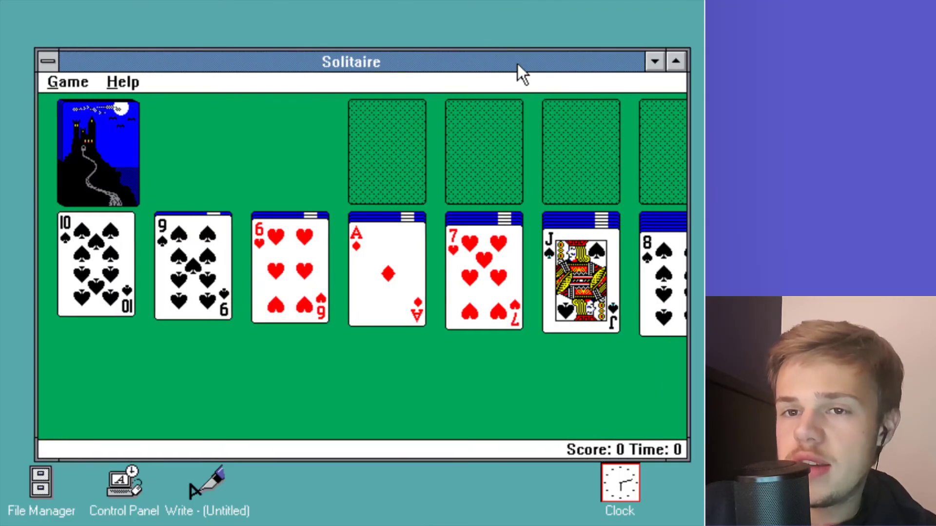
left_click(73, 149)
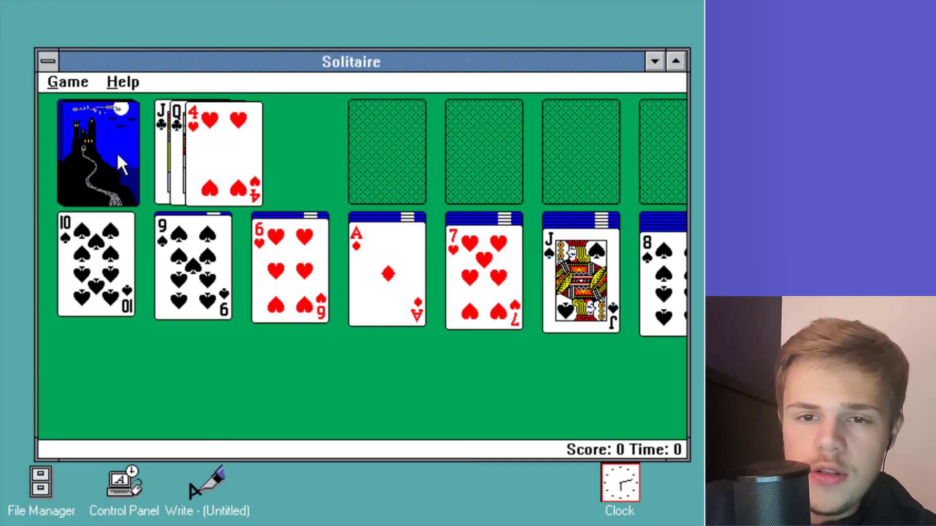
left_click_drag(236, 175, 275, 271)
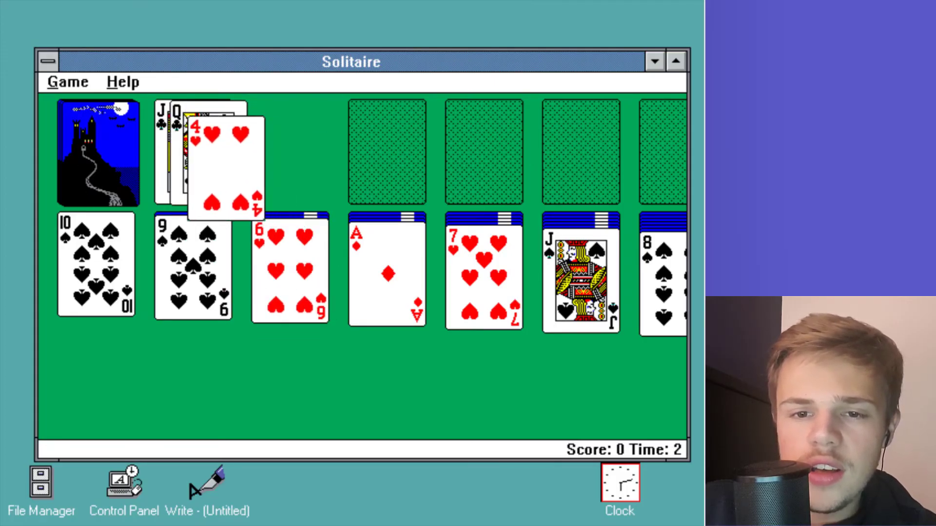
left_click_drag(677, 285, 390, 281)
left_click_drag(390, 281, 309, 290)
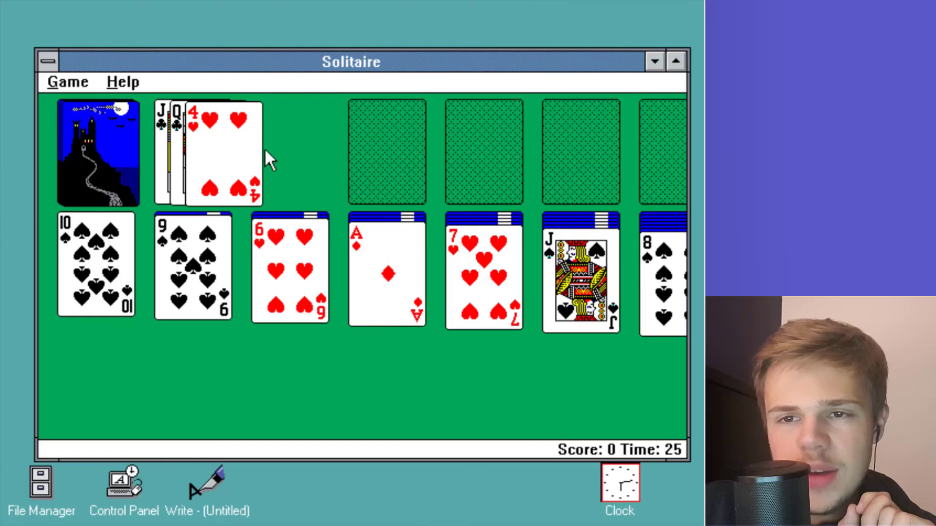
- Deal more cards, put the 7 of hearts on the 8 of spades, and try the 3 of hearts and 2 of clubs
left_click(83, 155)
left_click(79, 162)
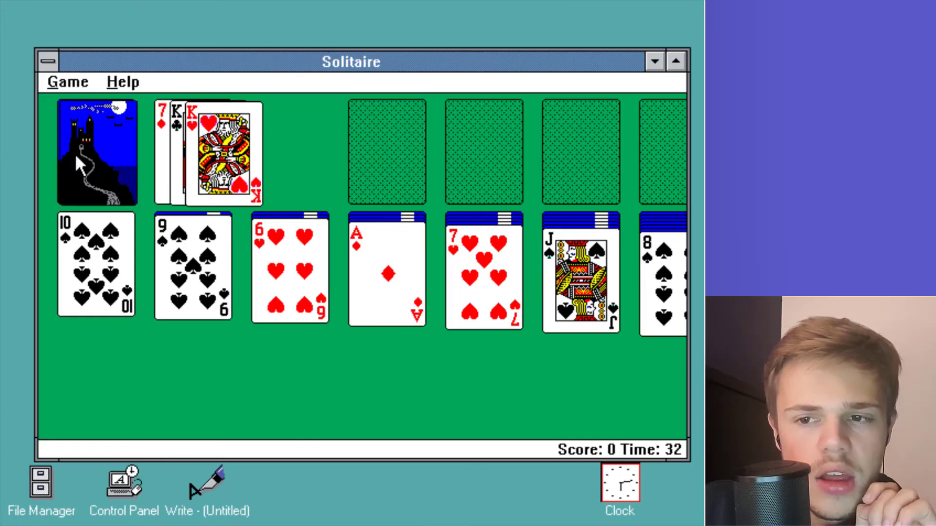
left_click_drag(488, 280, 626, 307)
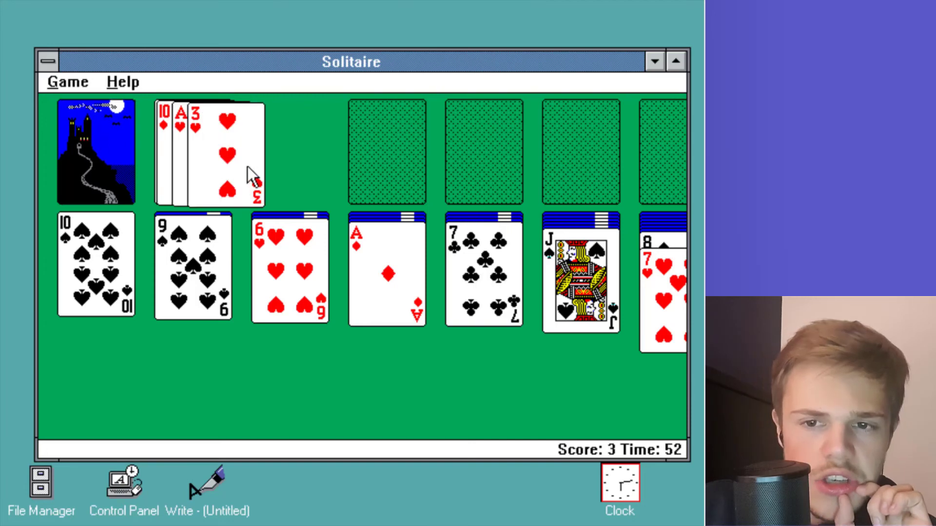
left_click_drag(250, 177, 411, 309)
left_click(93, 152)
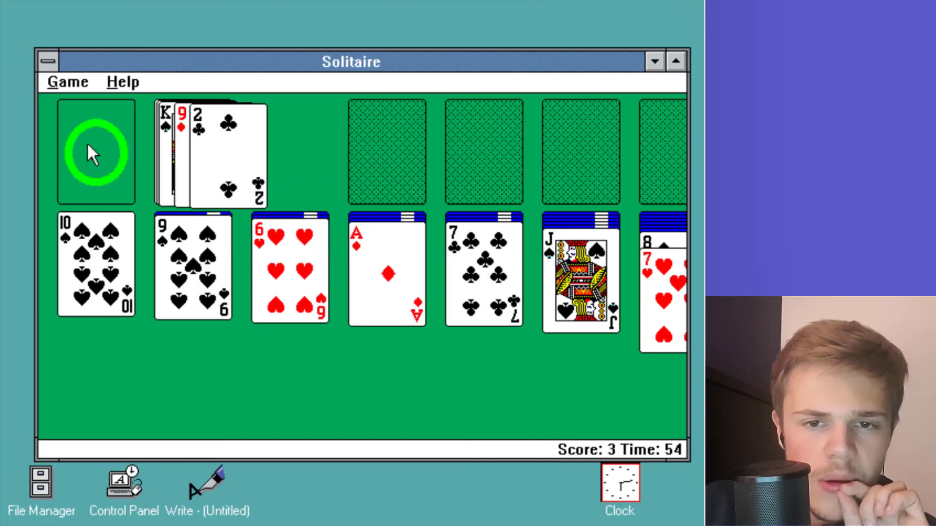
left_click_drag(229, 175, 383, 287)
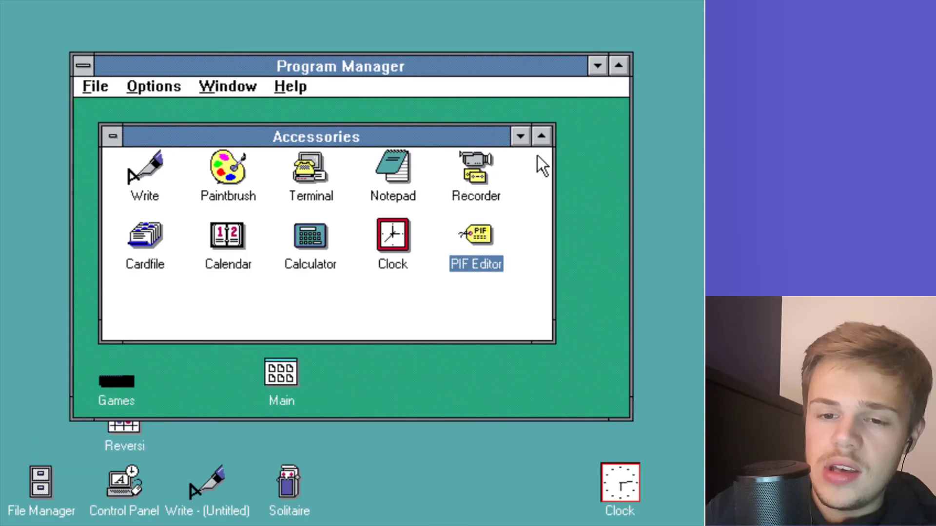
- Start DOS Prompt from the Main group to get a full-screen MS-DOS 6.22 prompt
double_click(281, 373)
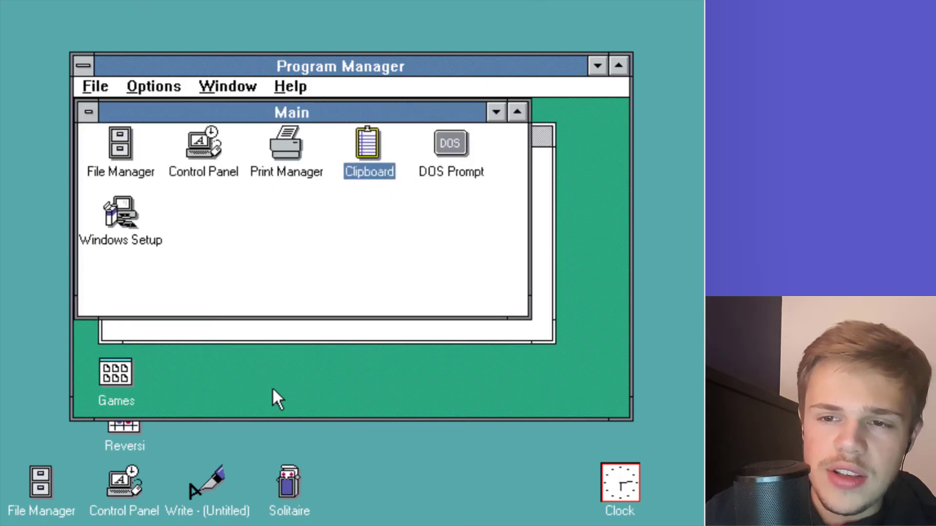
double_click(450, 142)
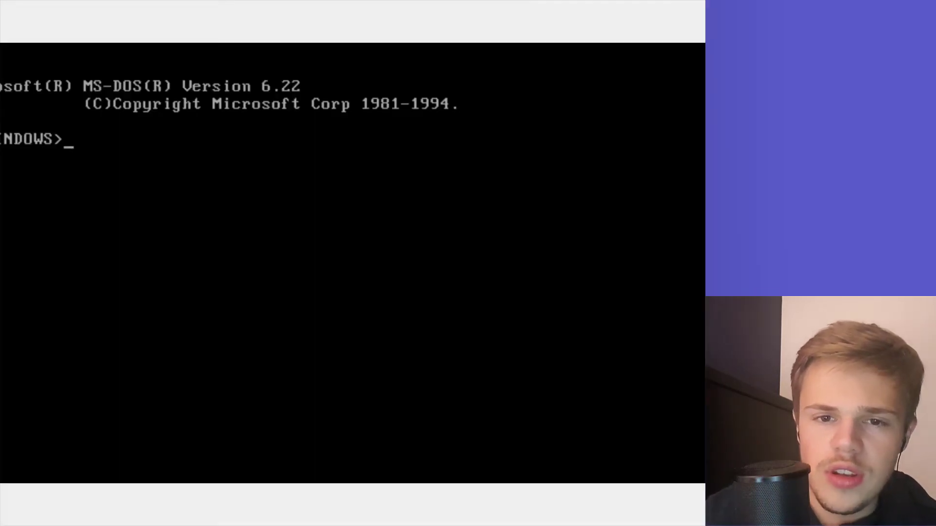